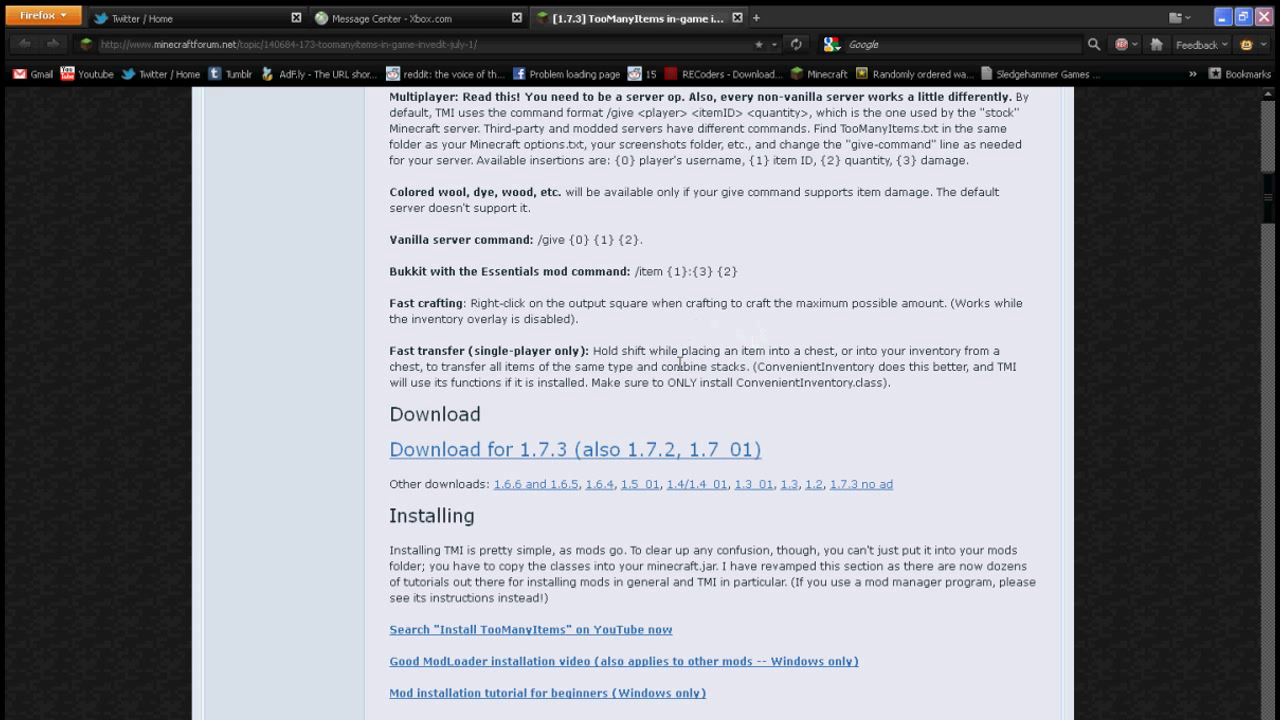
# Download TooManyItems2011_07_01.zip for 1.7.3 past the ad page, then minimize Firefox.
pyautogui.click(698, 455)
pyautogui.click(720, 455)
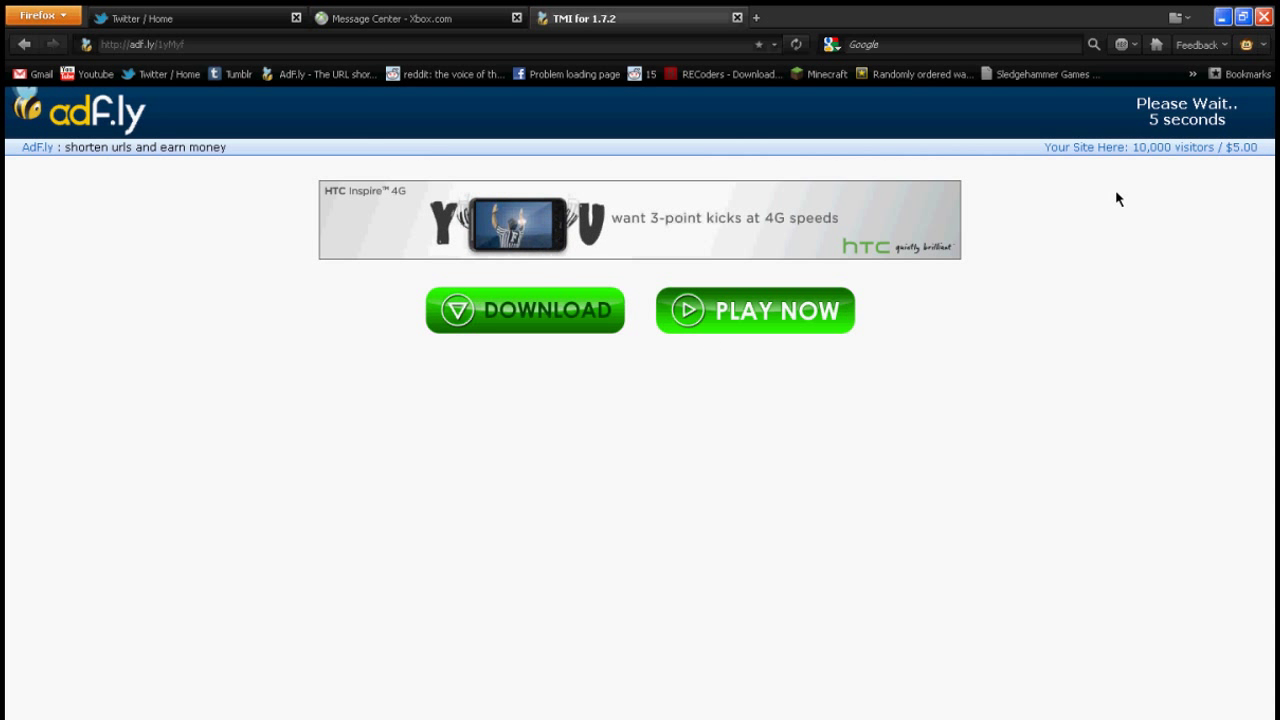
pyautogui.click(1185, 114)
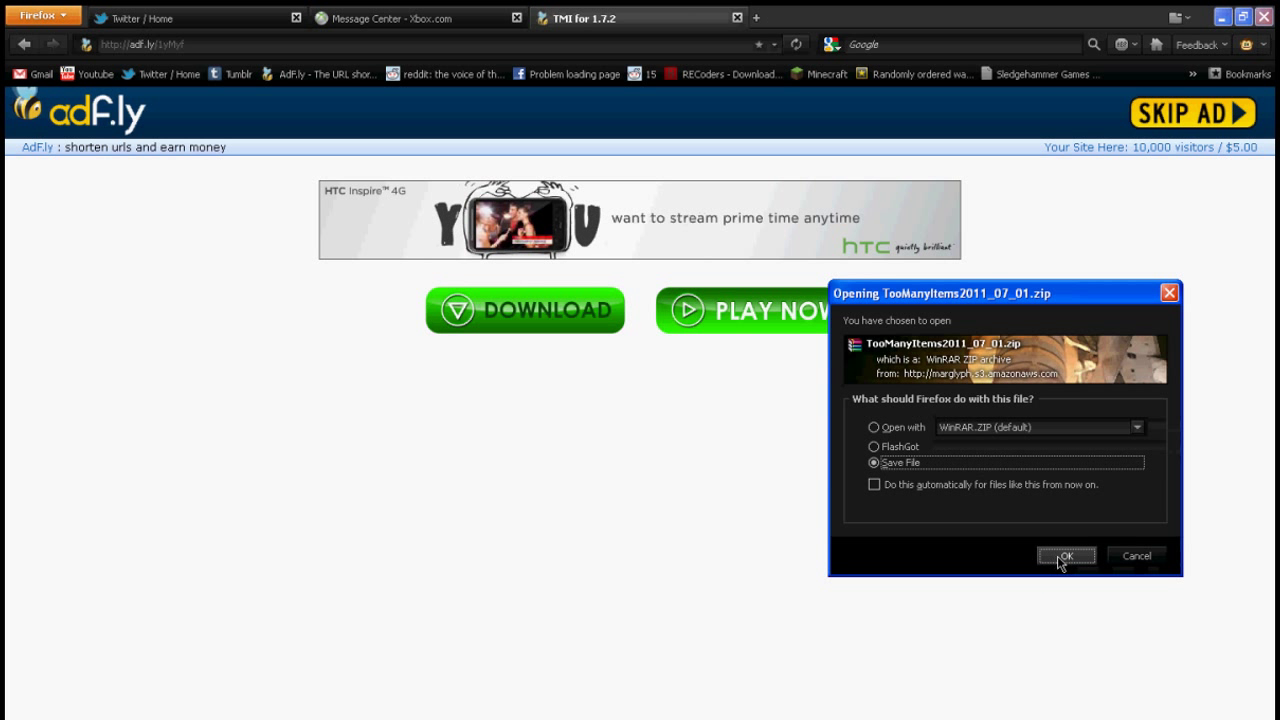
pyautogui.click(1056, 555)
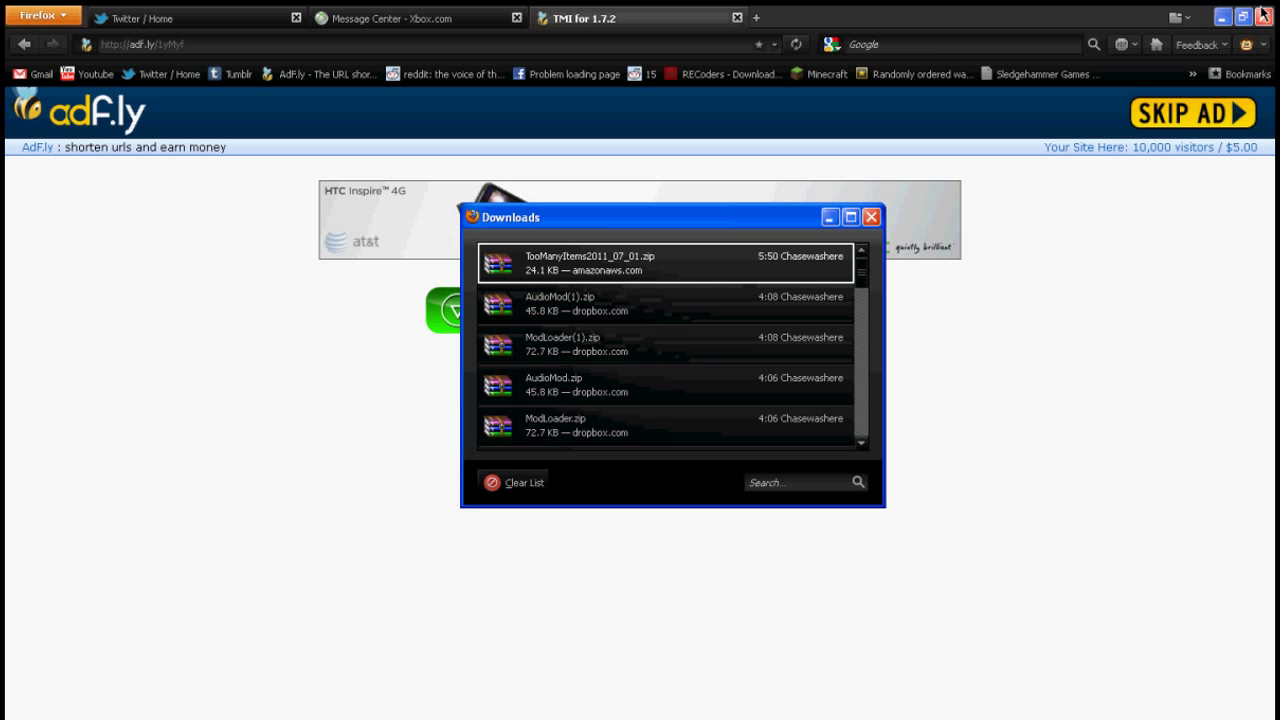
pyautogui.click(1222, 17)
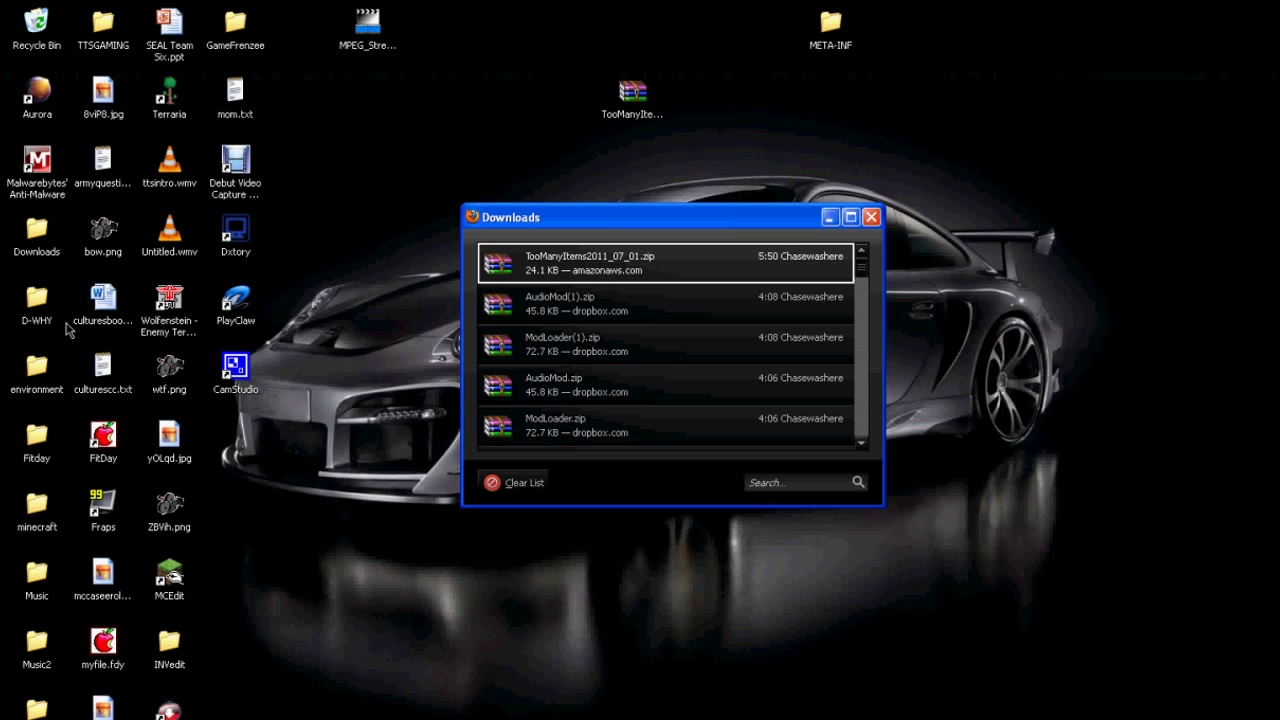
# Launch Minecraft.exe from the Start menu, allow it past the security warning, and log in.
pyautogui.press('super')
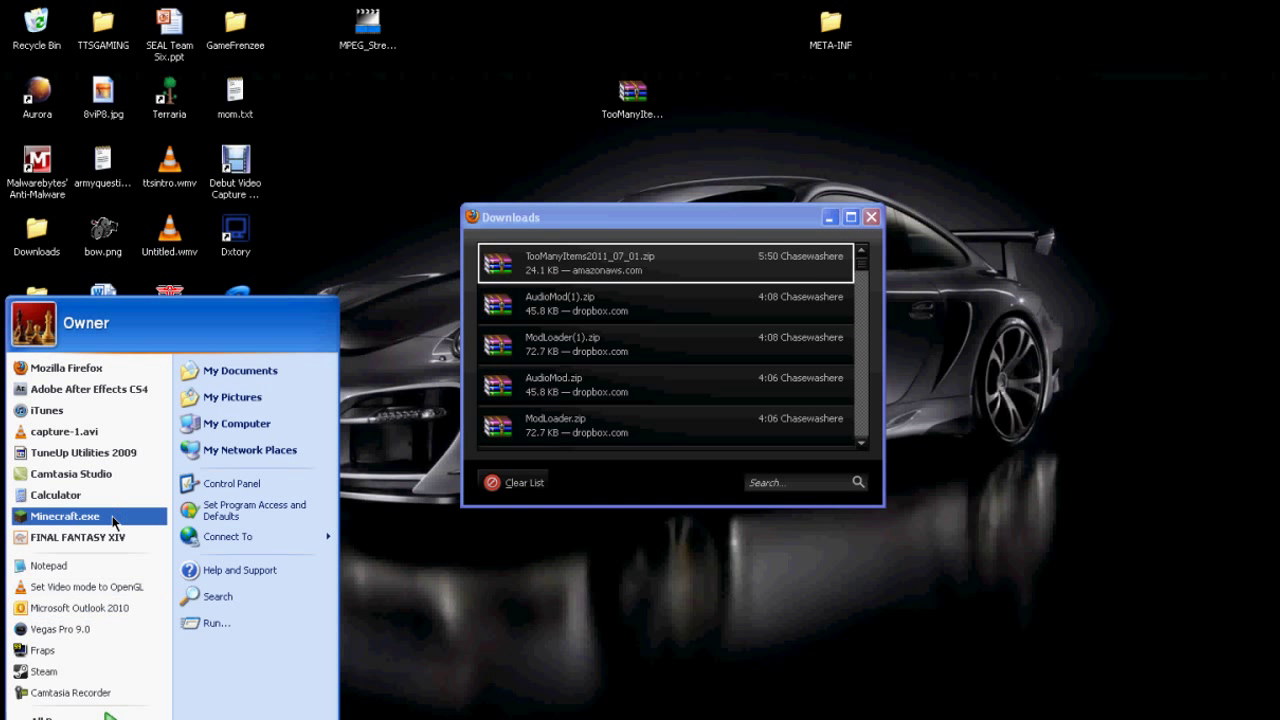
pyautogui.click(120, 516)
pyautogui.click(710, 418)
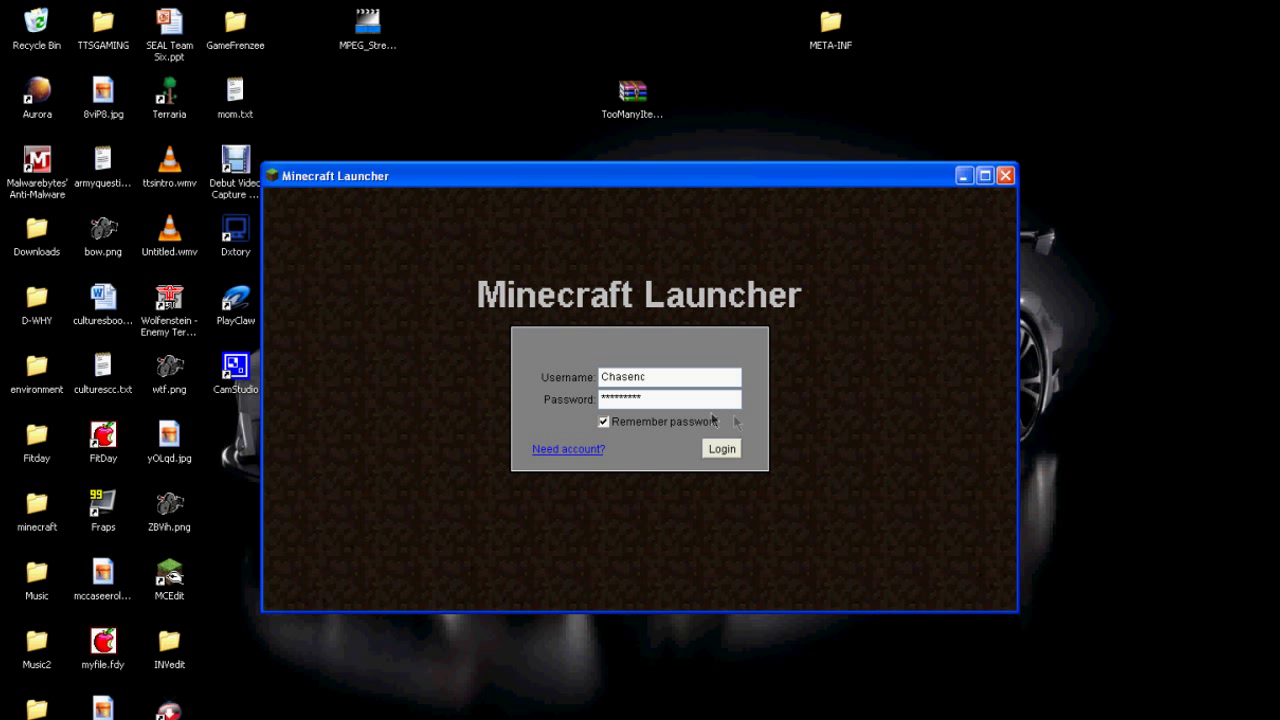
pyautogui.click(720, 455)
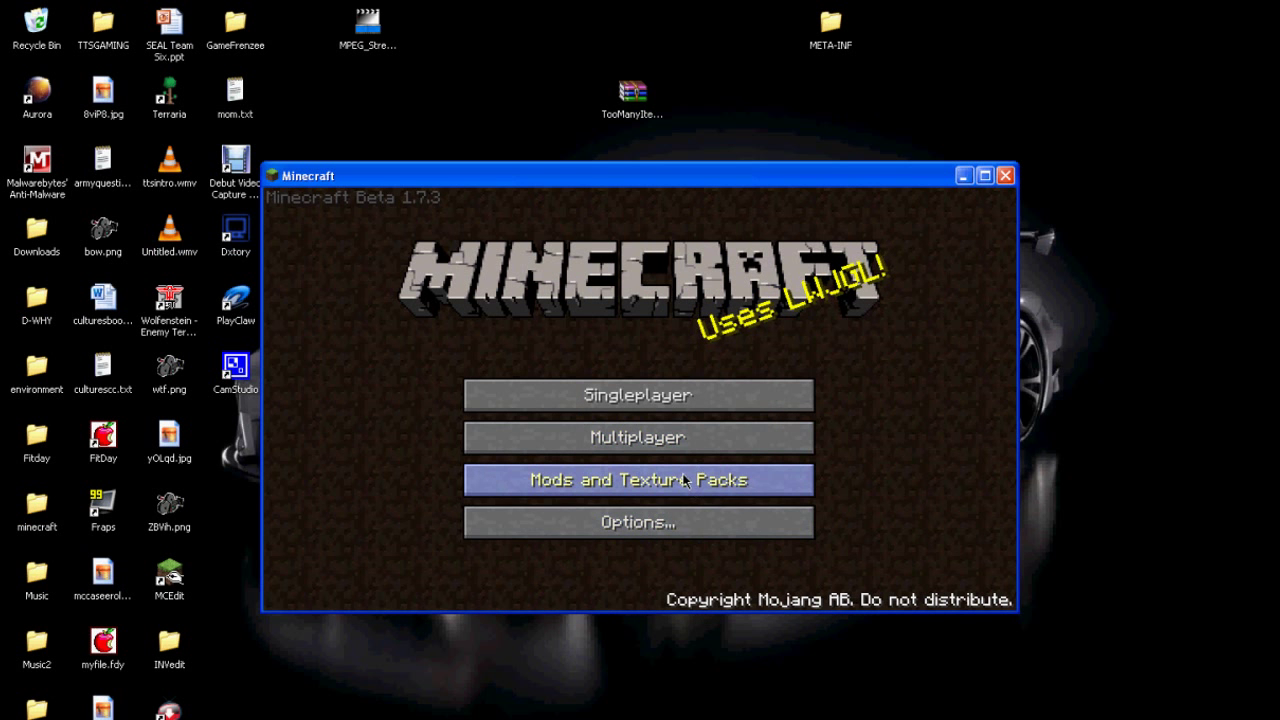
# Open the texture pack folder on disk, then go up to .minecraft and into bin.
pyautogui.click(645, 482)
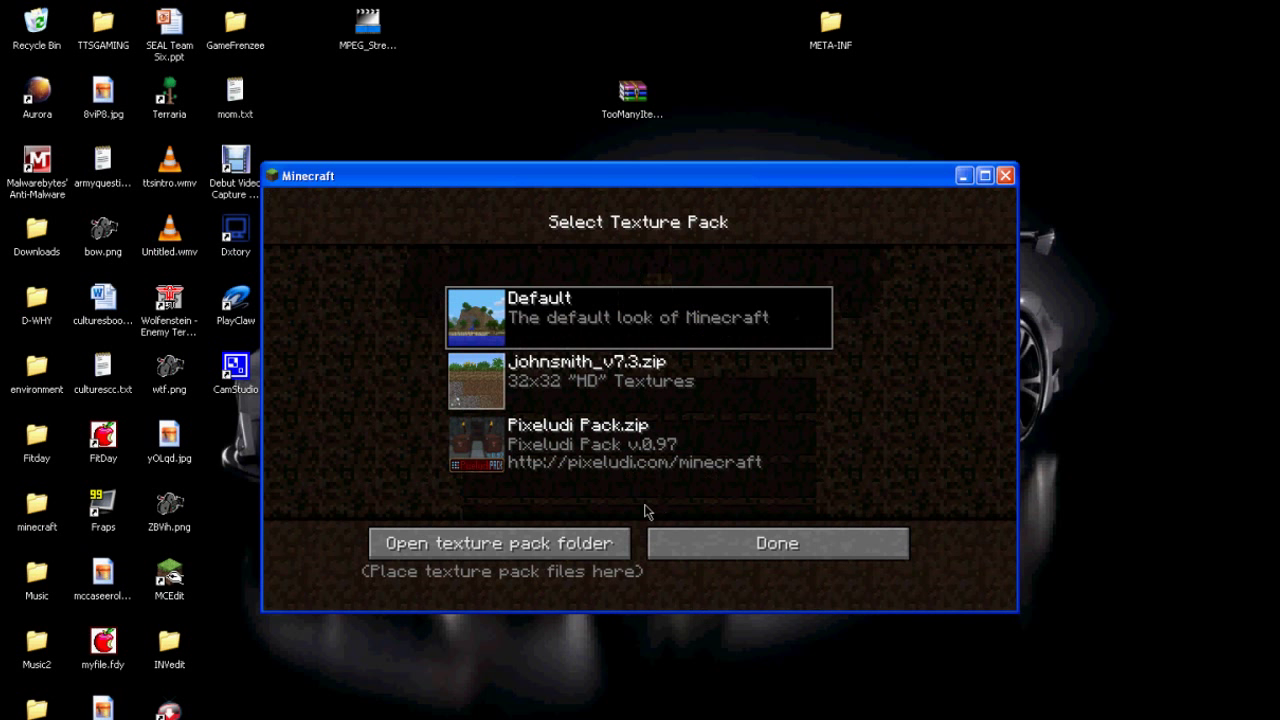
pyautogui.click(570, 553)
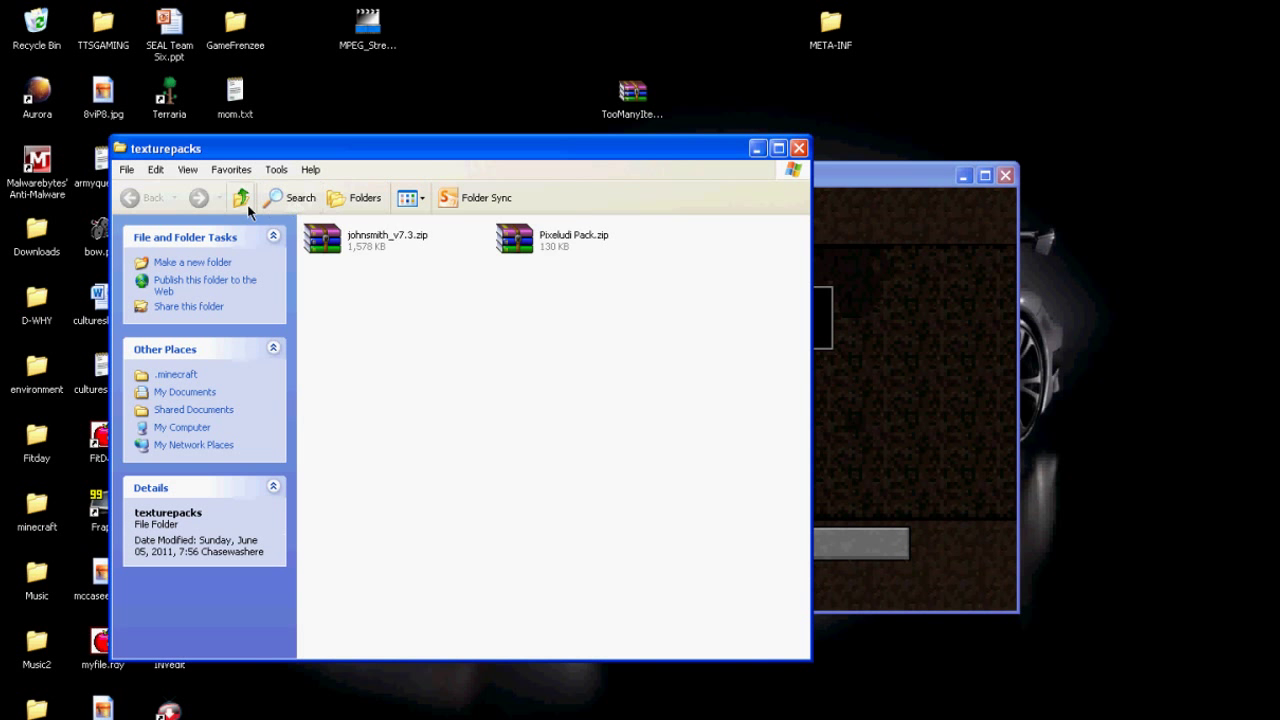
pyautogui.click(246, 203)
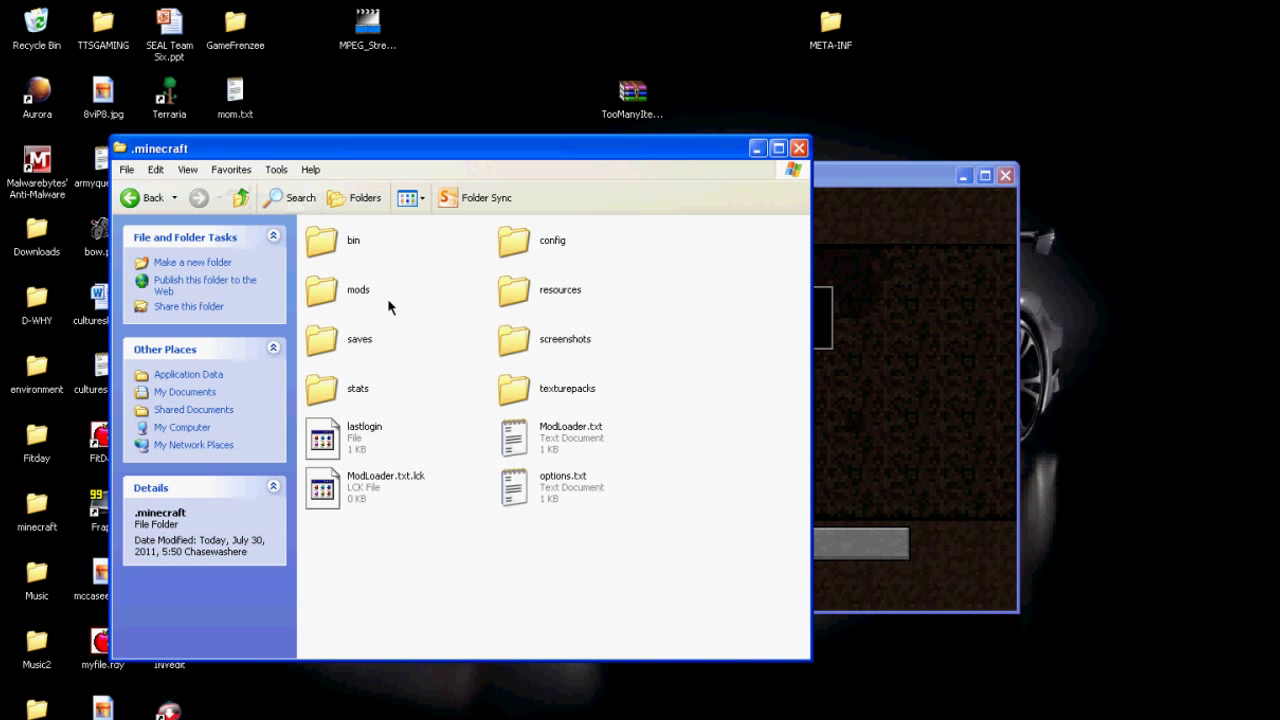
pyautogui.doubleClick(350, 242)
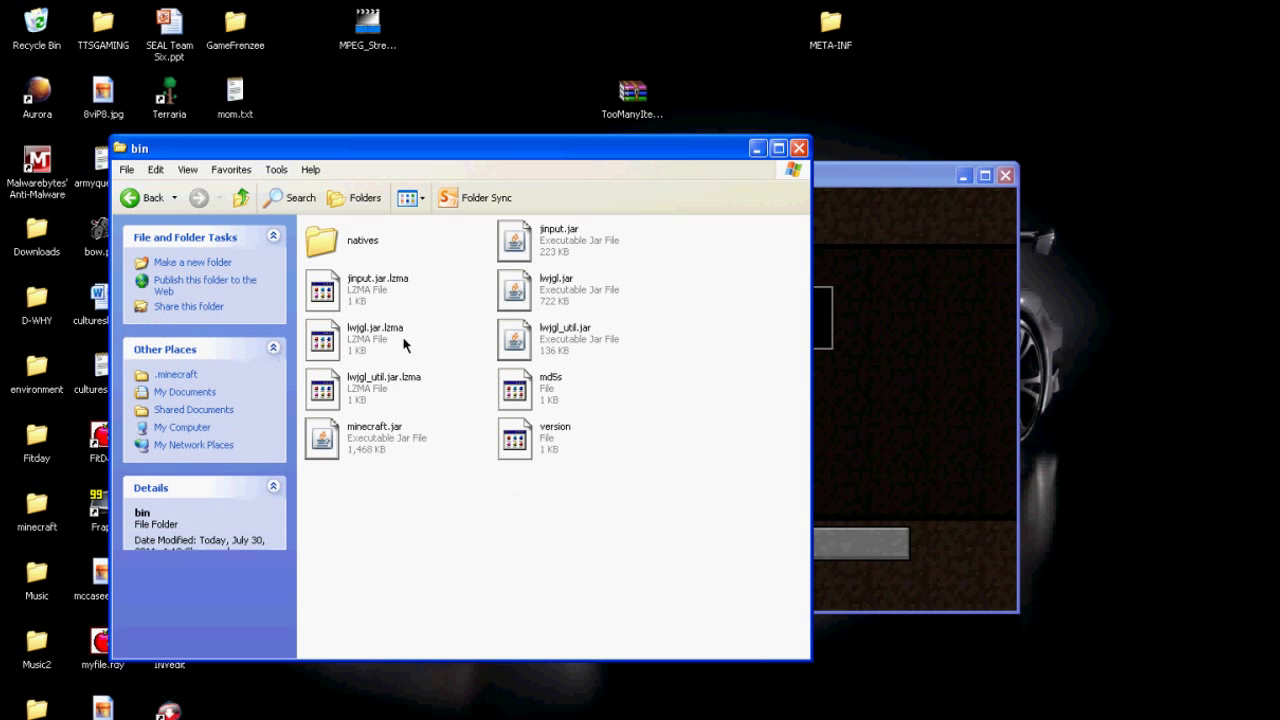
# Open minecraft.jar as an archive in WinRAR via Open With.
pyautogui.click(365, 461)
pyautogui.rightClick(365, 459)
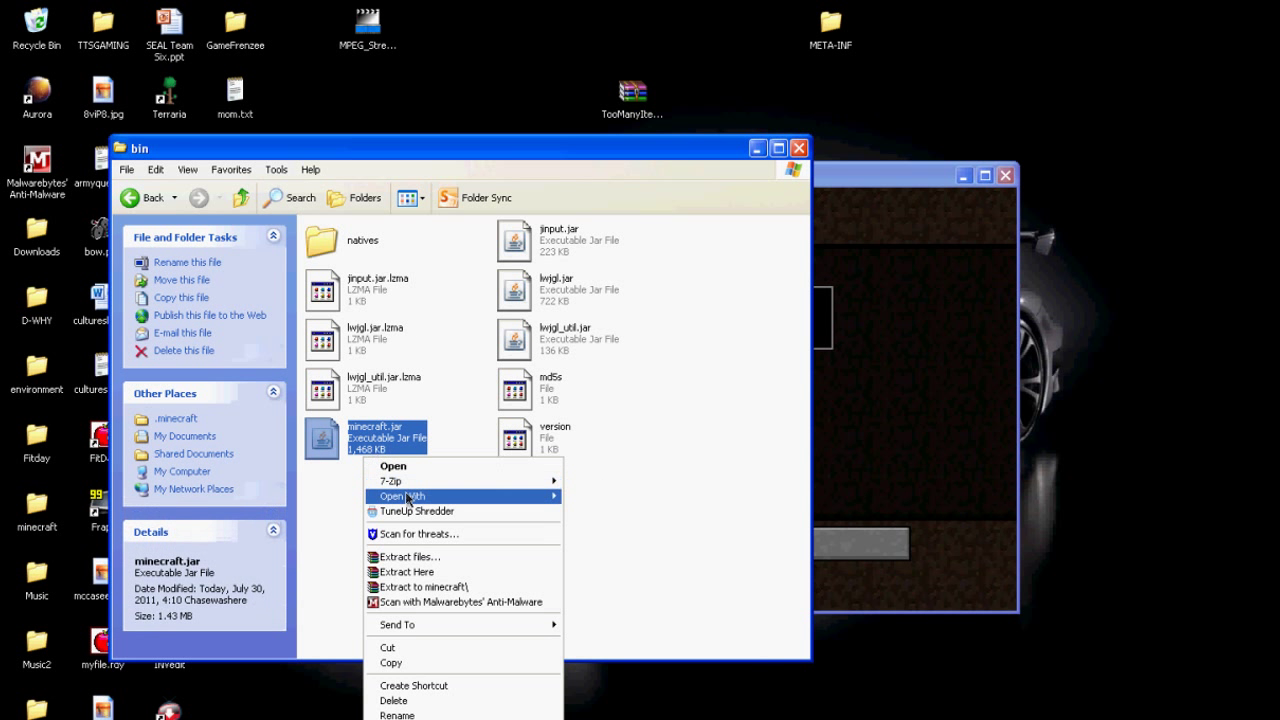
pyautogui.moveTo(520, 496)
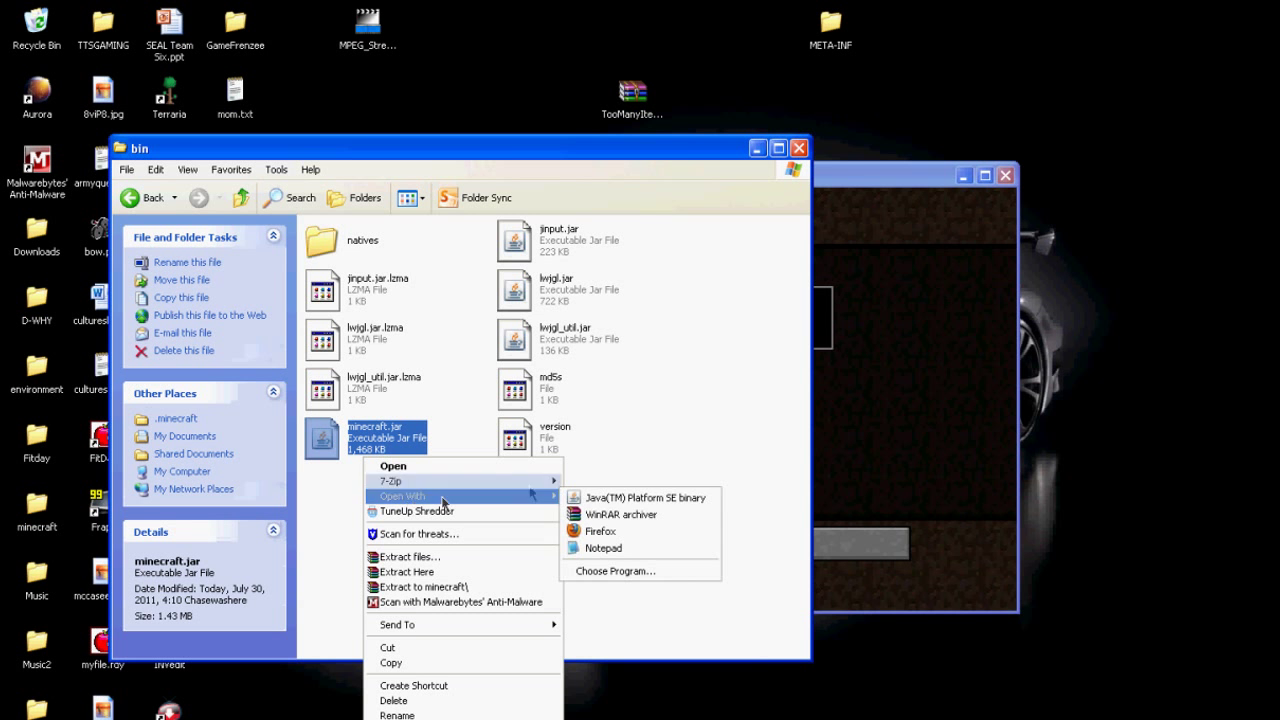
pyautogui.click(620, 515)
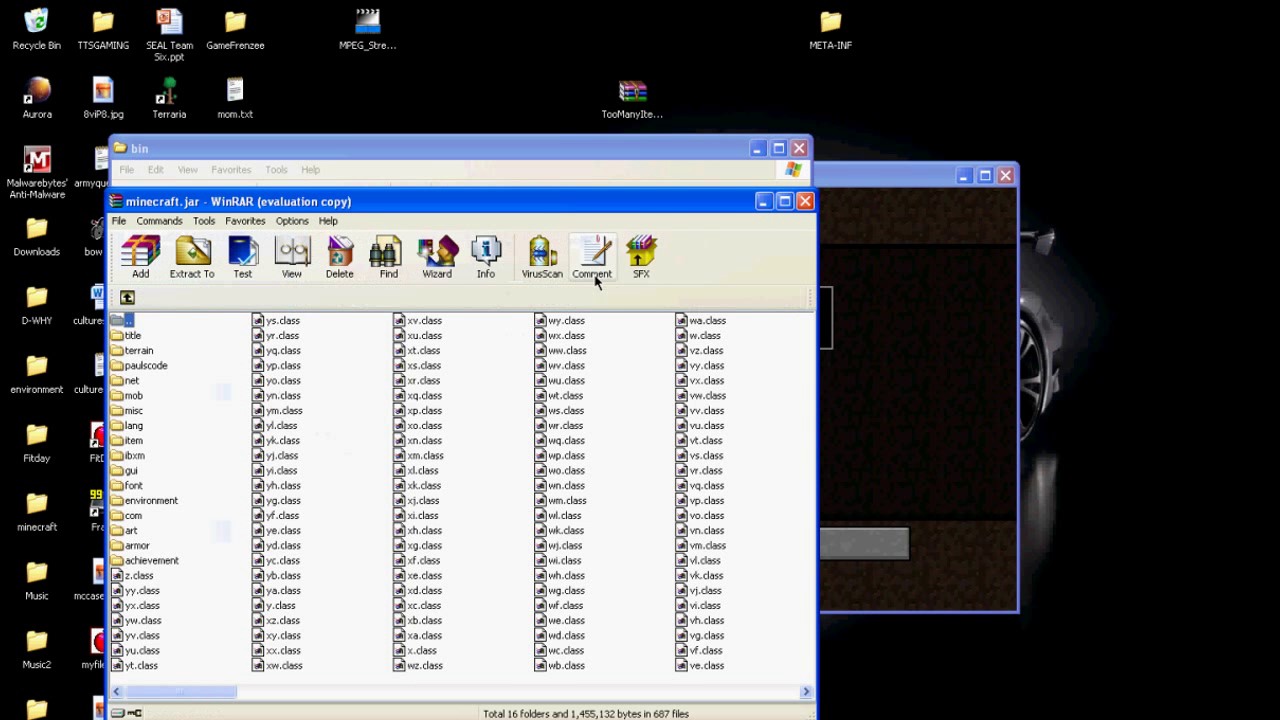
# Dismiss WinRAR's license reminder and place the minecraft.jar window on the left.
pyautogui.moveTo(620, 95)
pyautogui.mouseDown()
pyautogui.moveTo(720, 96)
pyautogui.moveTo(1150, 163)
pyautogui.mouseUp()
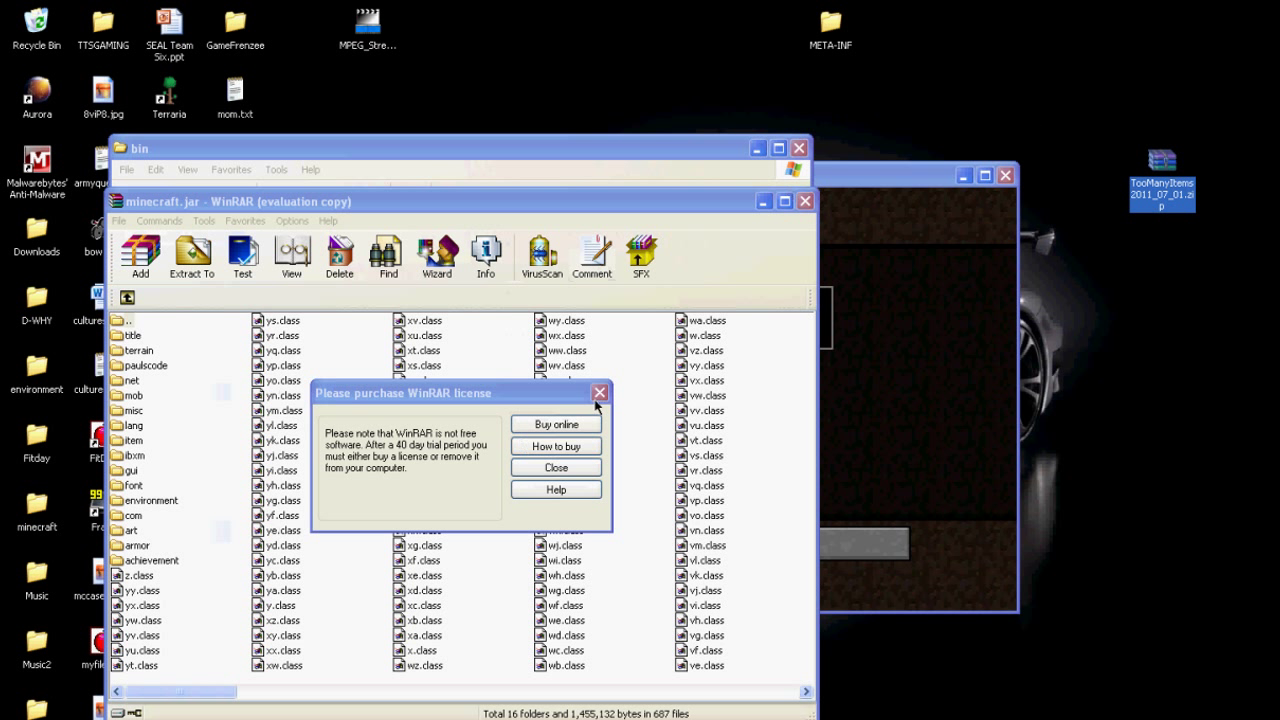
pyautogui.click(599, 392)
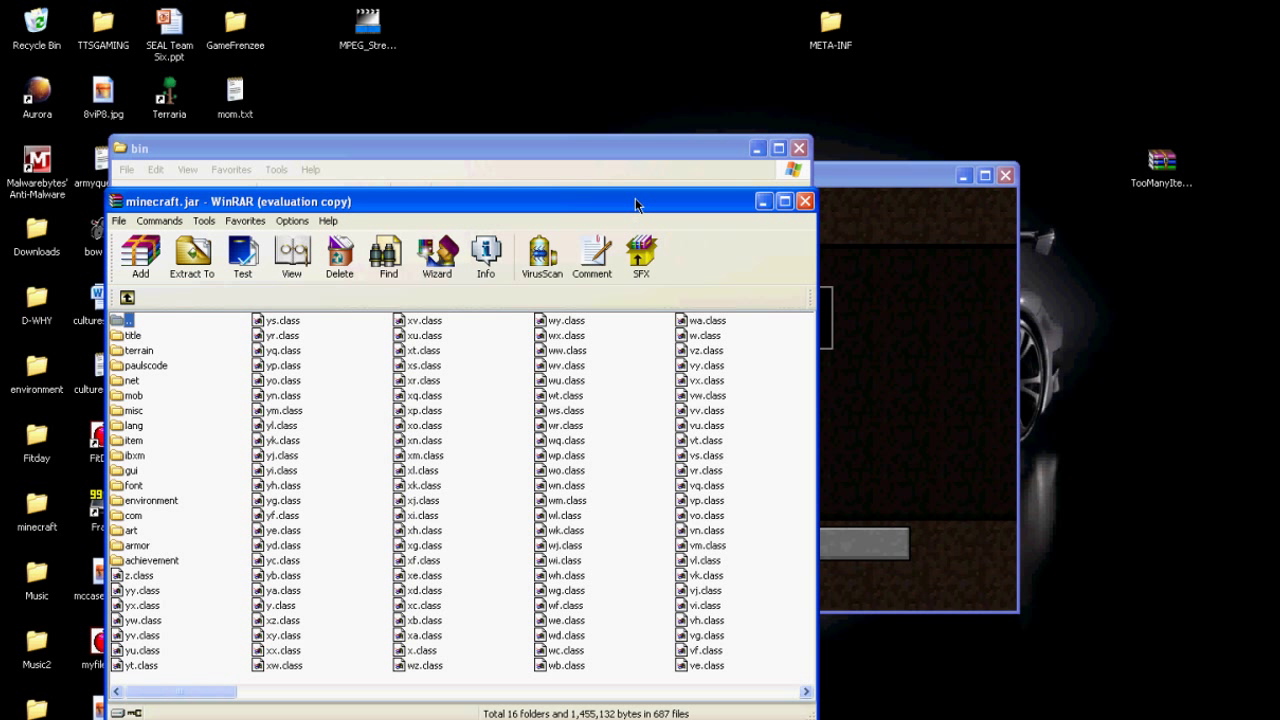
pyautogui.moveTo(830, 116); pyautogui.dragTo(870, 105)
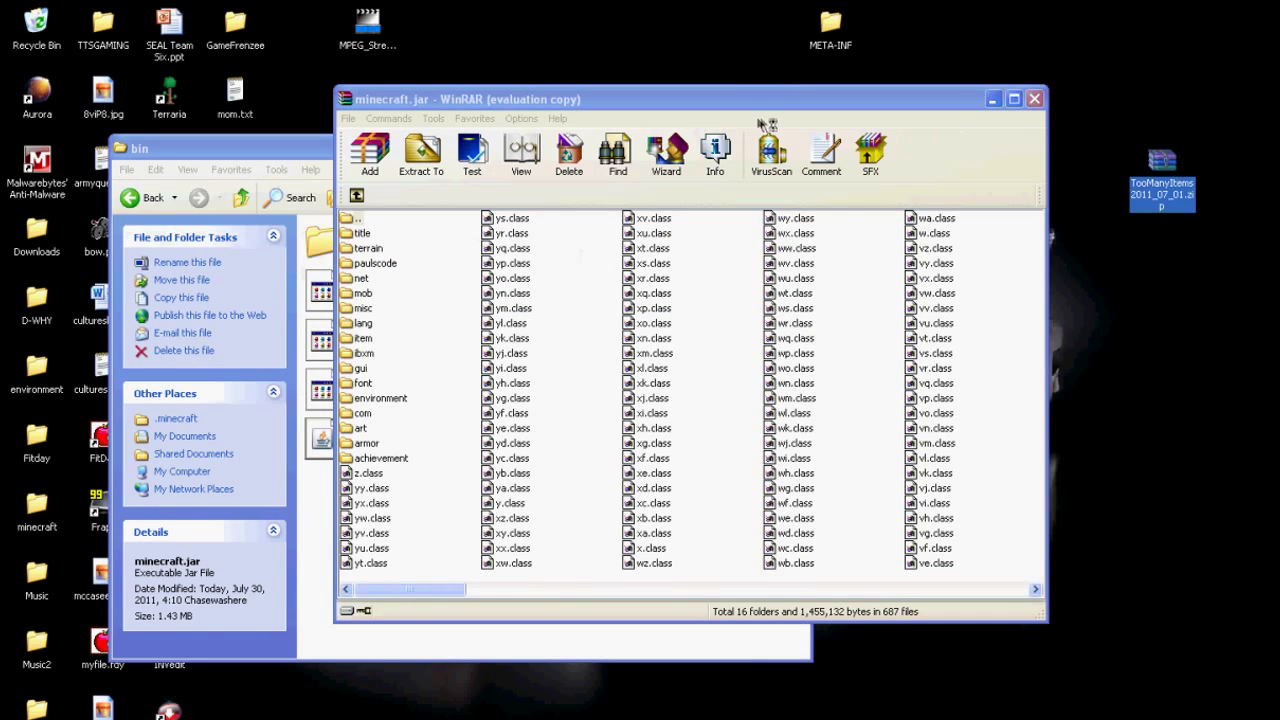
pyautogui.moveTo(750, 116); pyautogui.dragTo(418, 146)
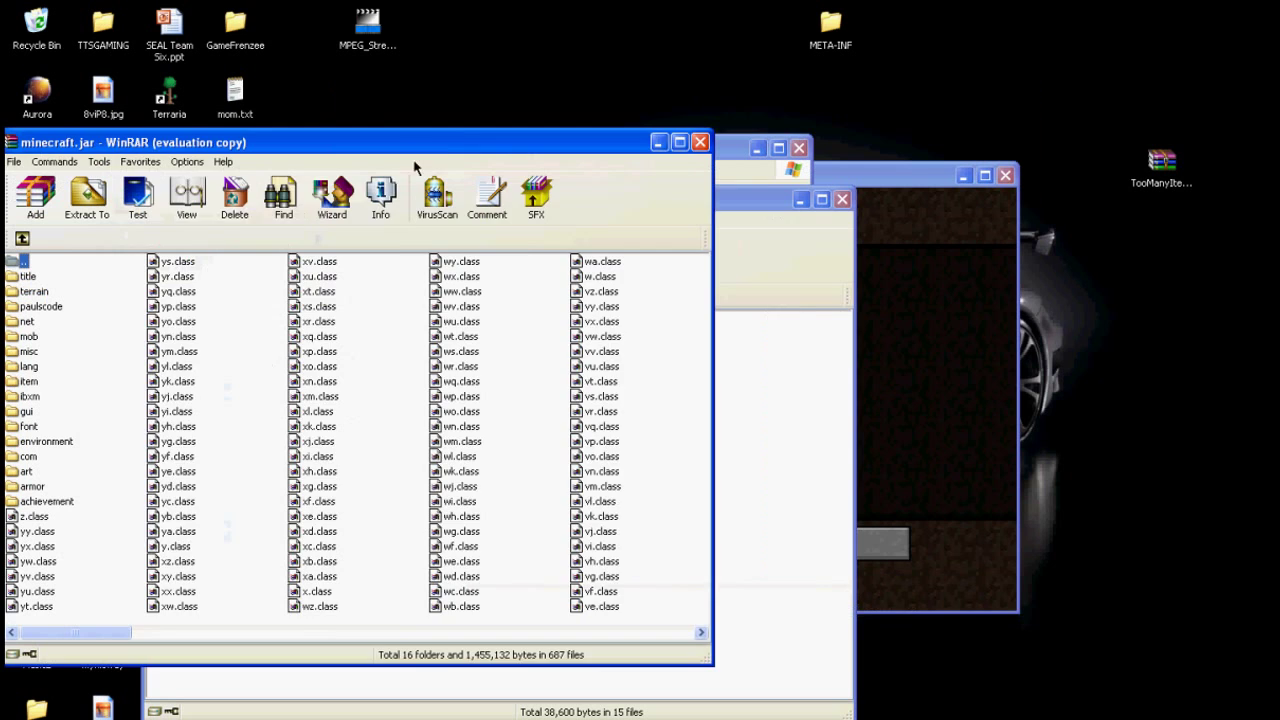
# Open the TooManyItems zip on the right and select all 15 class files.
pyautogui.click(636, 390)
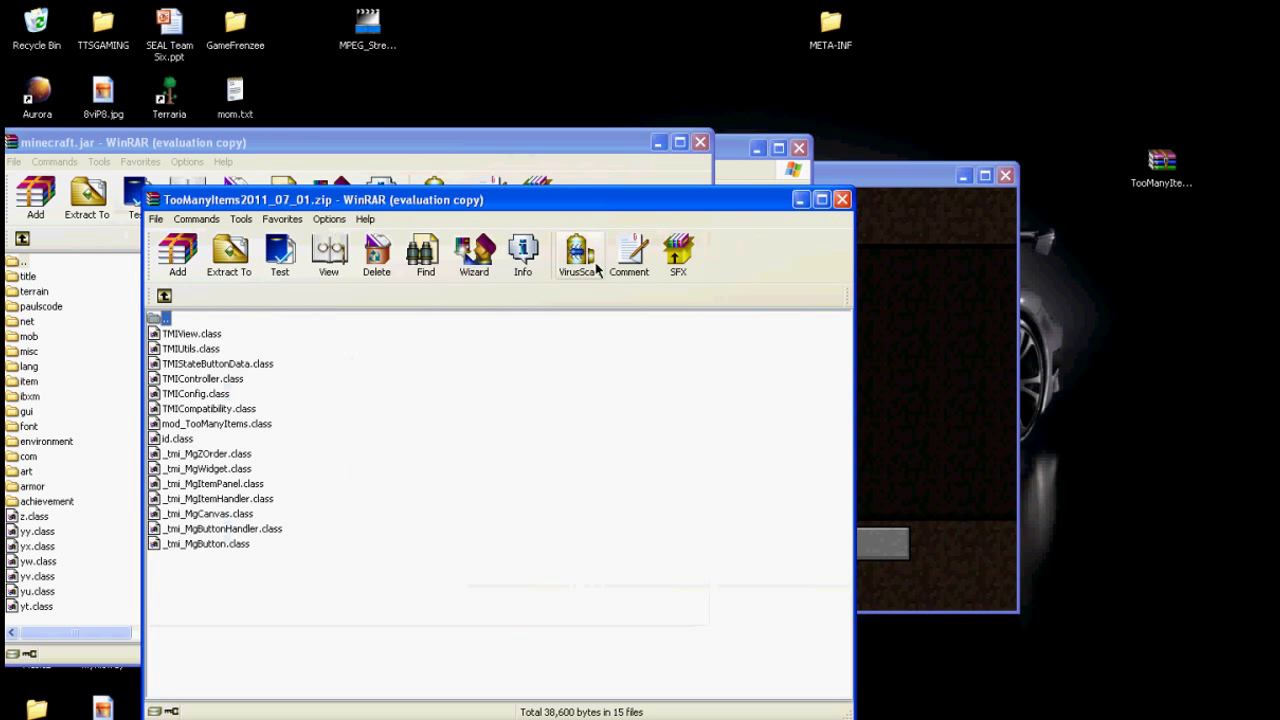
pyautogui.moveTo(567, 199); pyautogui.dragTo(1117, 168)
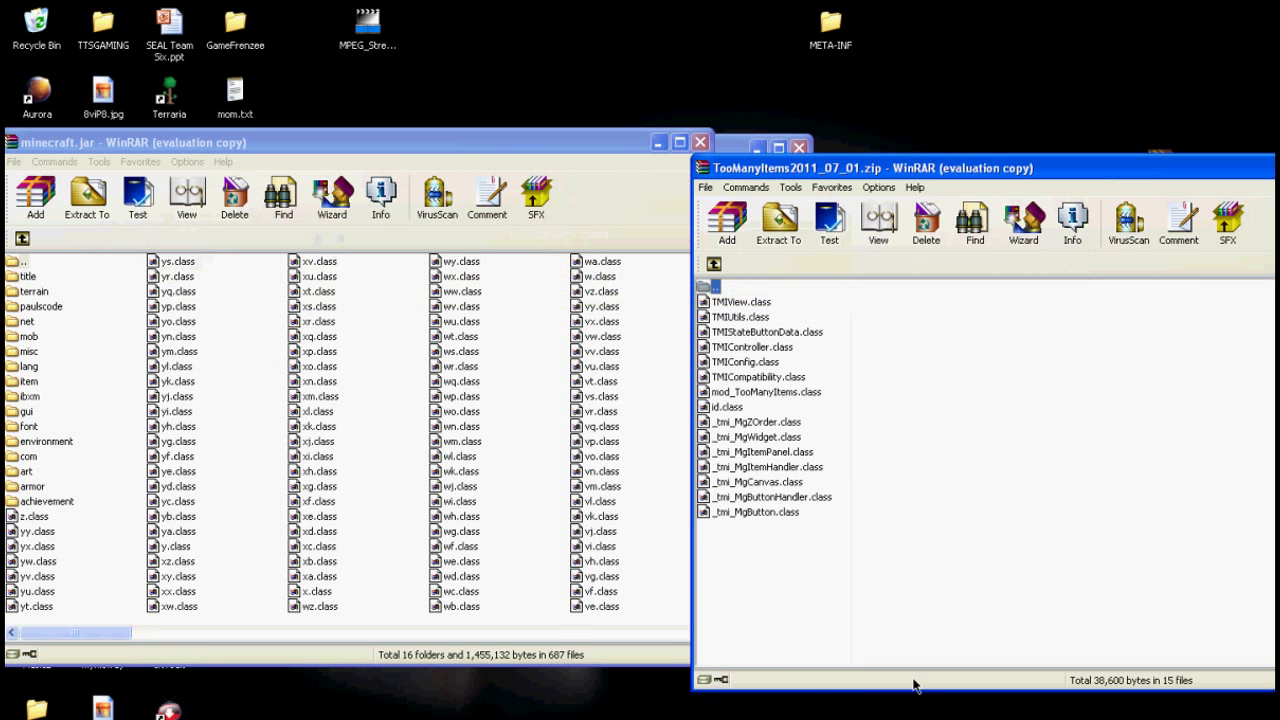
pyautogui.moveTo(920, 613)
pyautogui.mouseDown()
pyautogui.moveTo(697, 368)
pyautogui.moveTo(686, 278)
pyautogui.mouseUp()
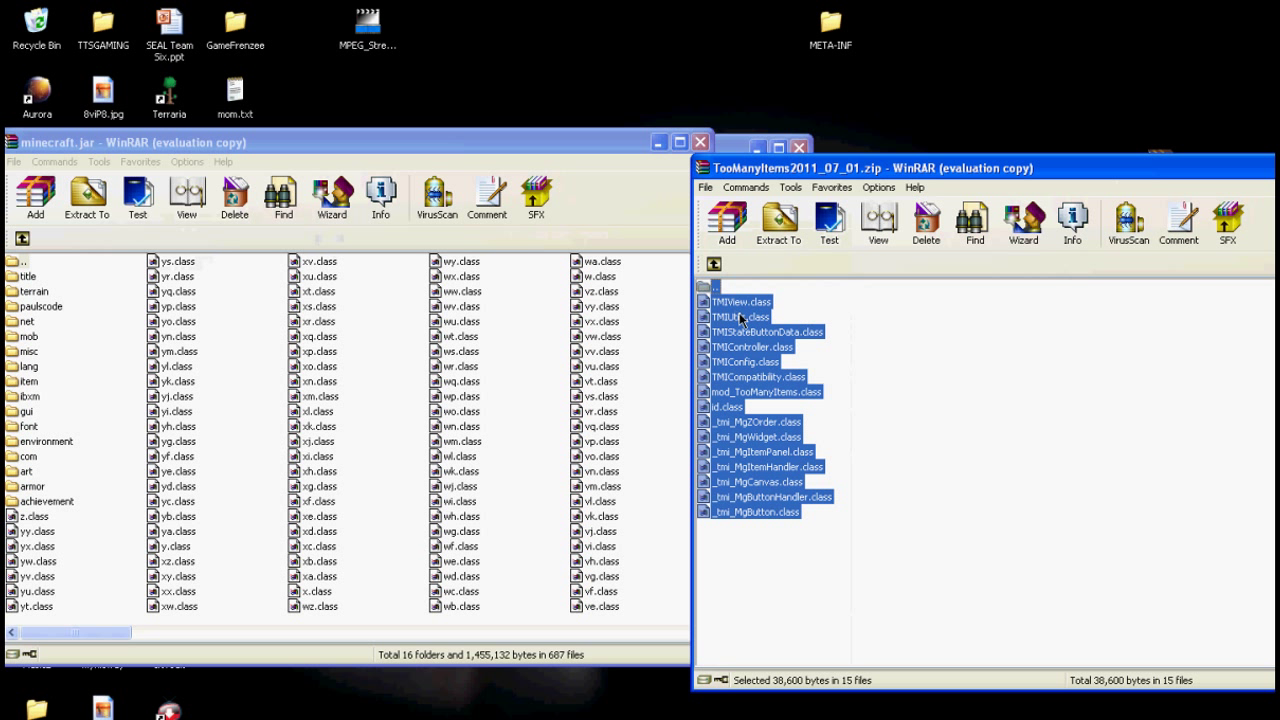
# Drag the selected TooManyItems class files into minecraft.jar and confirm adding them.
pyautogui.moveTo(740, 318)
pyautogui.mouseDown()
pyautogui.moveTo(652, 444)
pyautogui.moveTo(652, 522)
pyautogui.mouseUp()
pyautogui.moveTo(652, 524); pyautogui.dragTo(657, 561)
pyautogui.moveTo(658, 562); pyautogui.dragTo(660, 560)
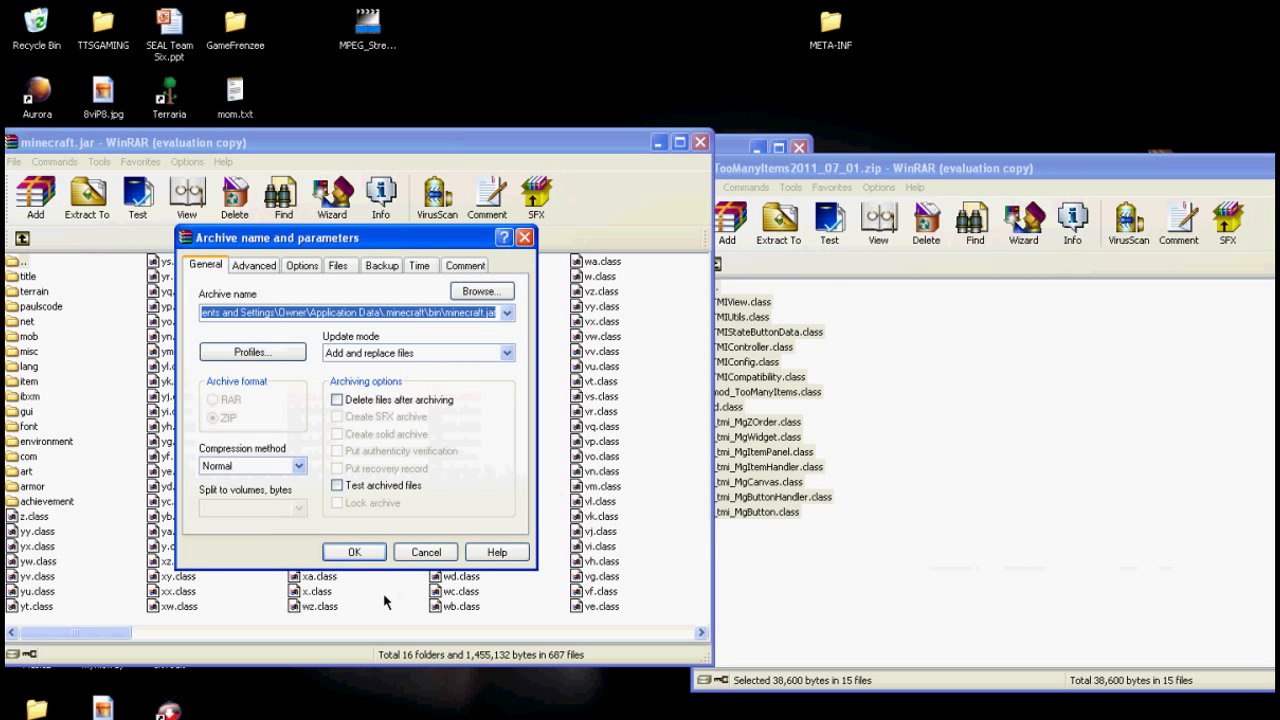
pyautogui.click(355, 553)
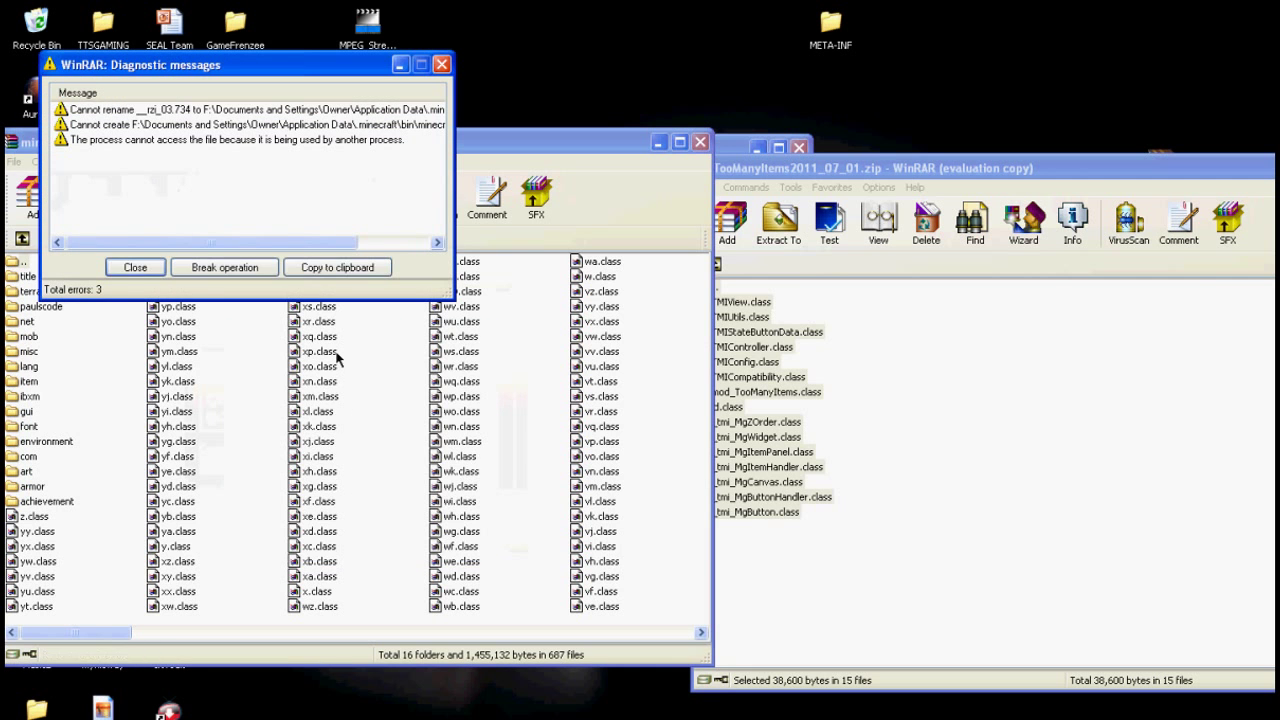
# Close Minecraft, dismiss WinRAR's errors, and re-add the 15 class files to minecraft.jar.
pyautogui.click(758, 705)
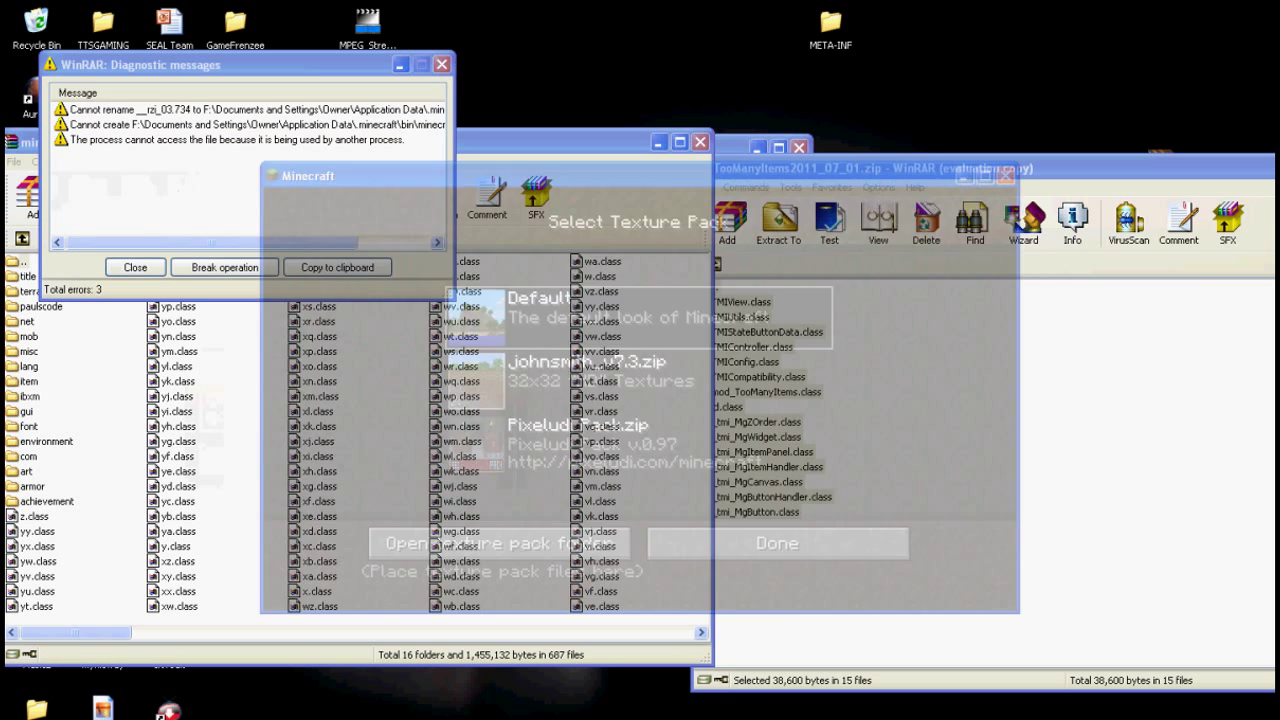
pyautogui.click(744, 533)
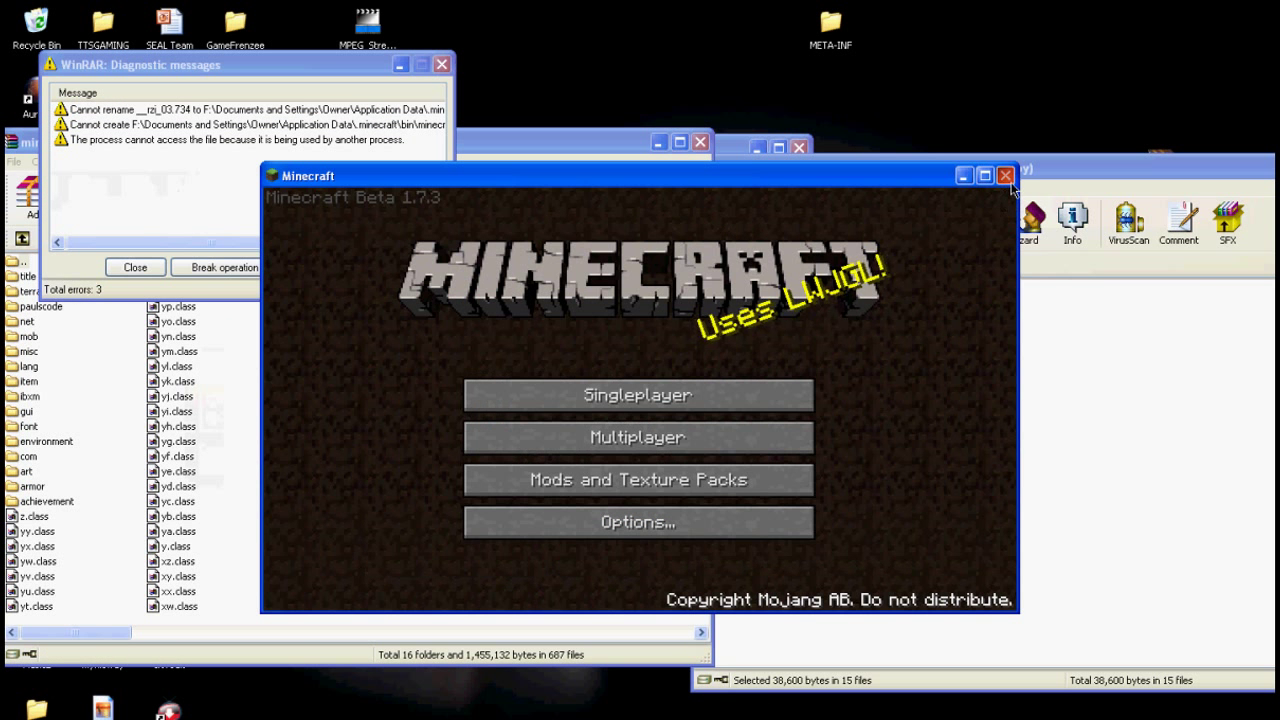
pyautogui.click(1005, 175)
pyautogui.click(136, 268)
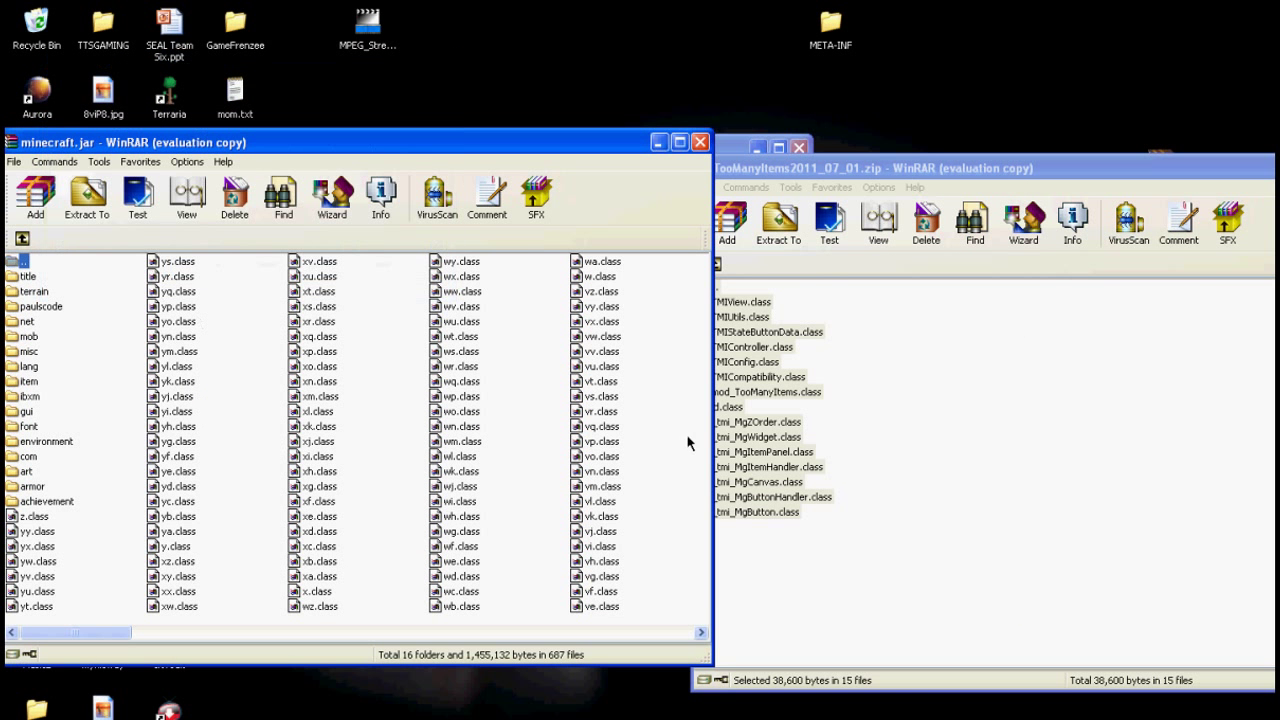
pyautogui.moveTo(800, 455)
pyautogui.mouseDown()
pyautogui.moveTo(612, 322)
pyautogui.moveTo(664, 308)
pyautogui.mouseUp()
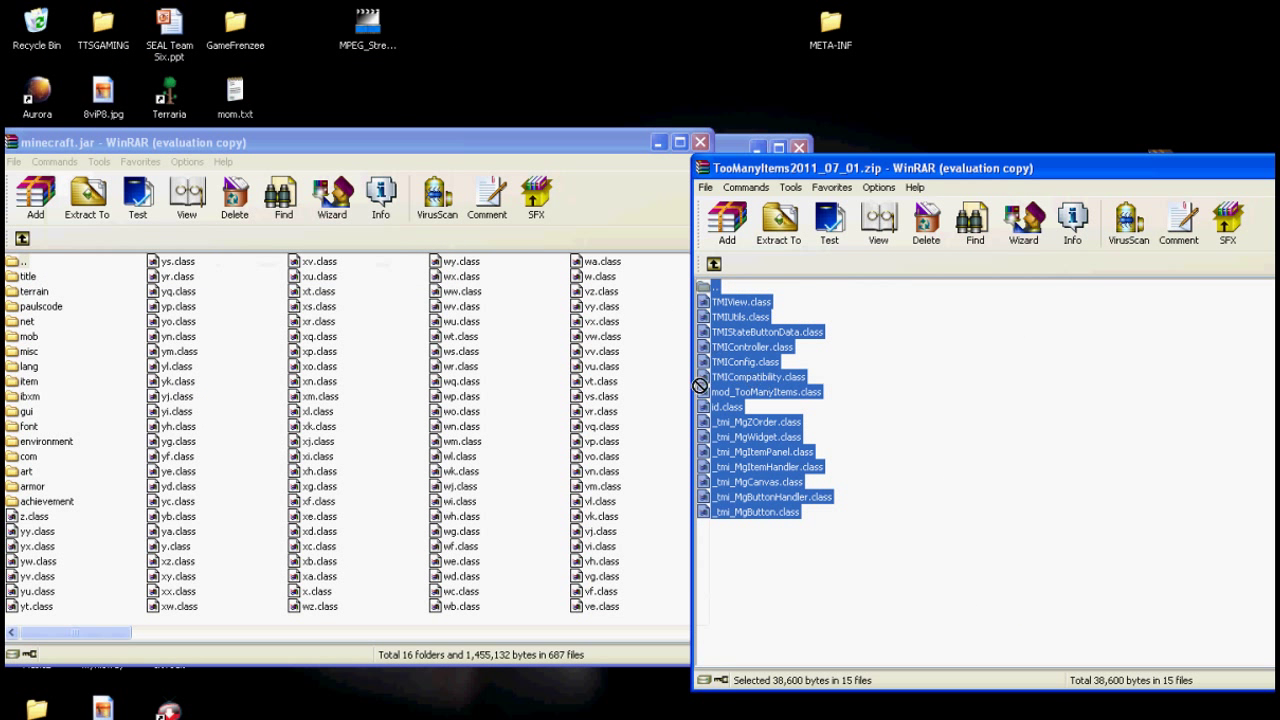
pyautogui.moveTo(700, 385); pyautogui.dragTo(622, 410)
pyautogui.click(336, 556)
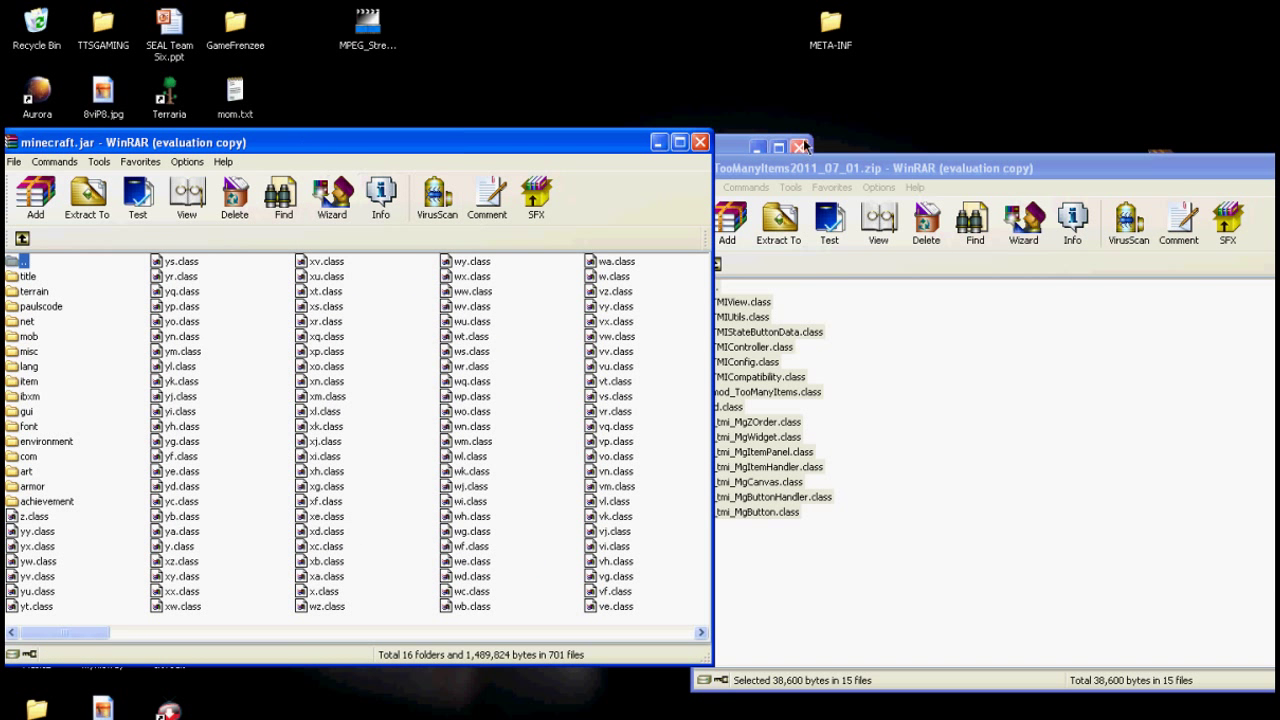
# Close both archives, the bin folder window and the downloads list.
pyautogui.click(701, 143)
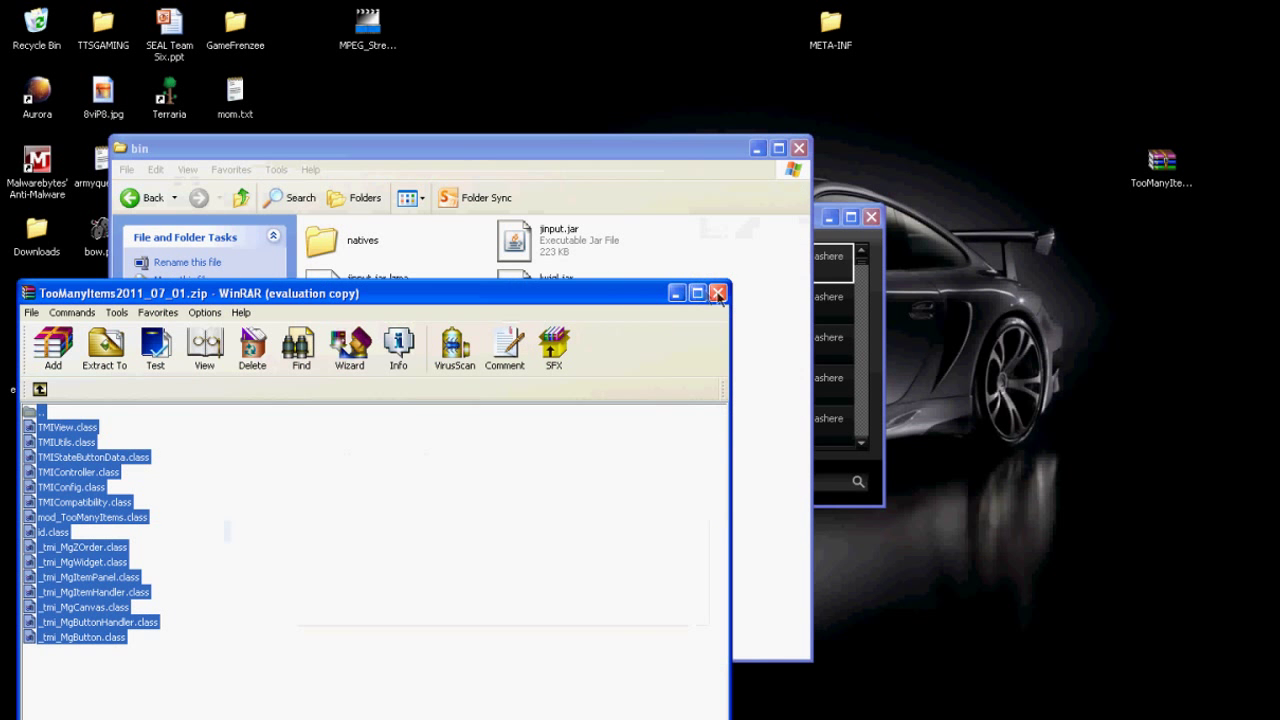
pyautogui.click(714, 291)
pyautogui.click(799, 148)
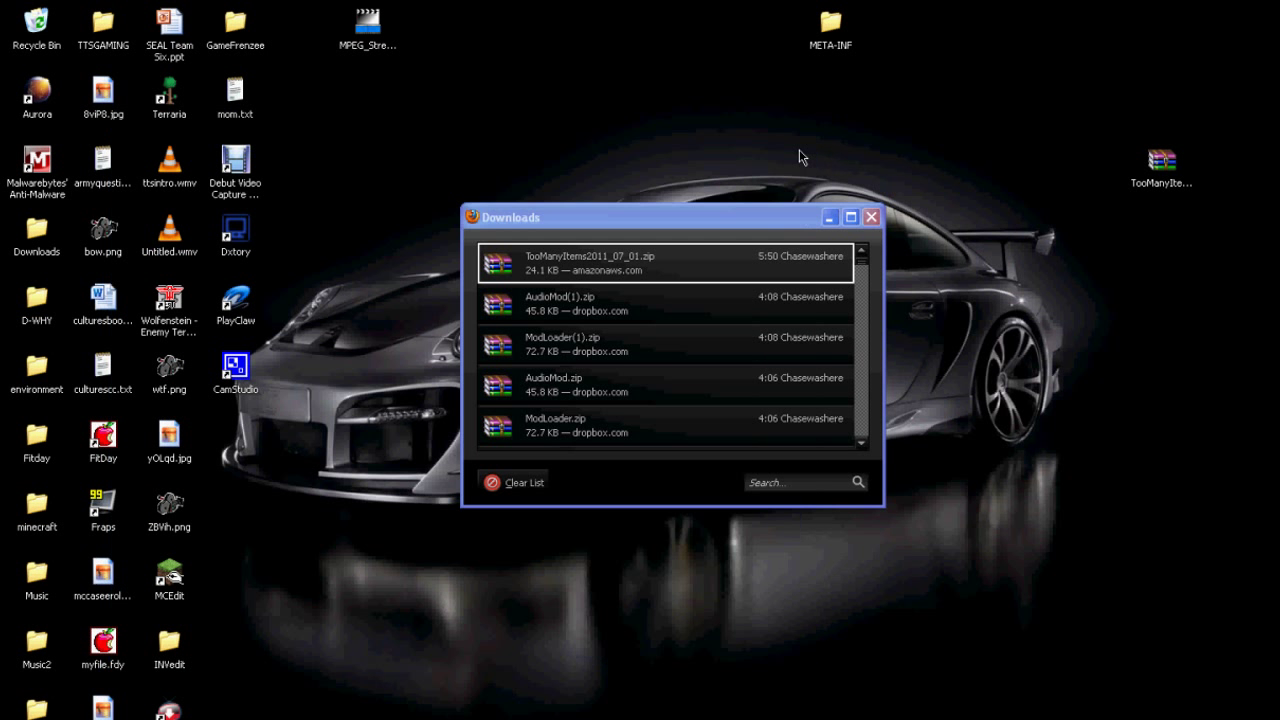
pyautogui.click(871, 217)
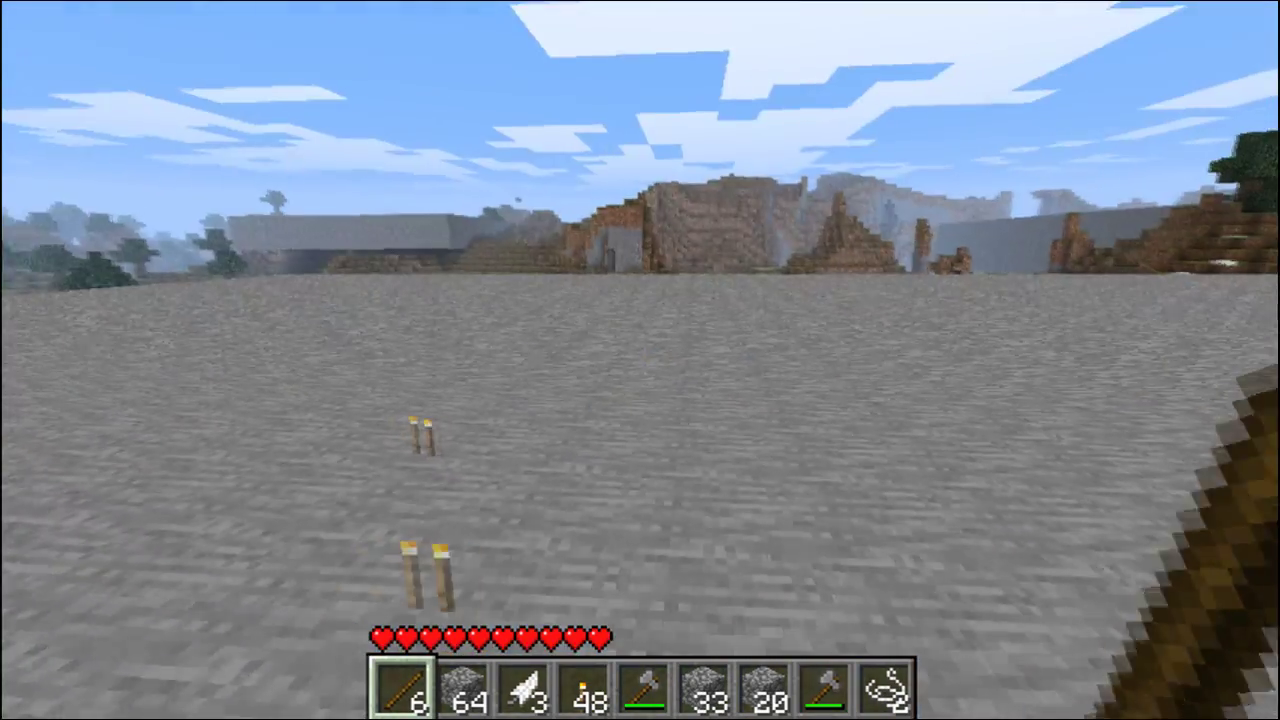
# Open the inventory with E and toggle the TooManyItems panel off and back on with O.
pyautogui.press('e')
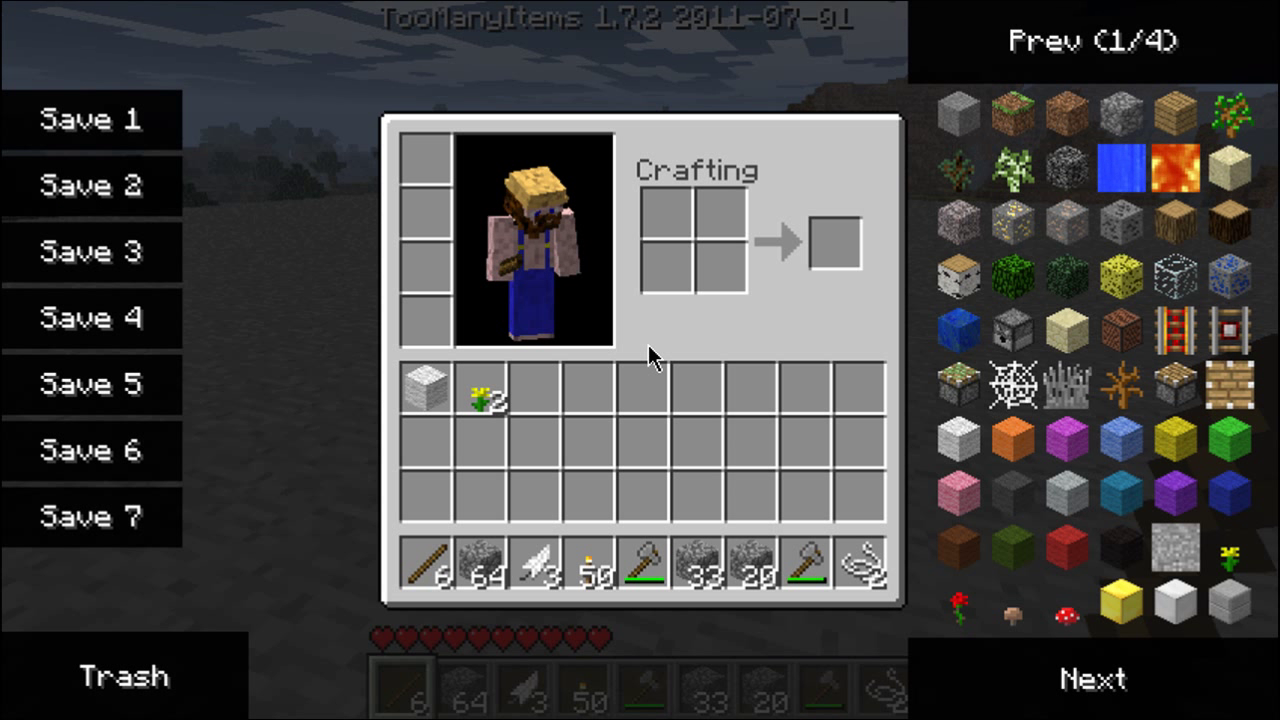
pyautogui.press('o')
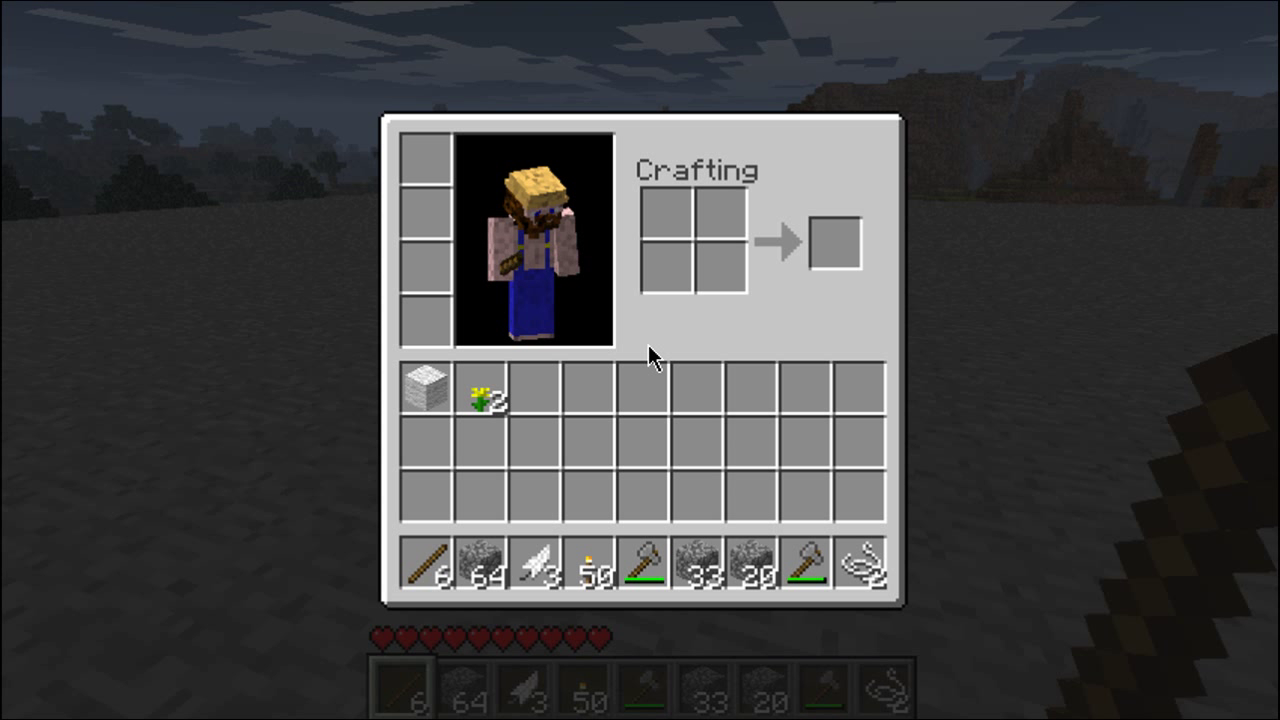
pyautogui.press('o')
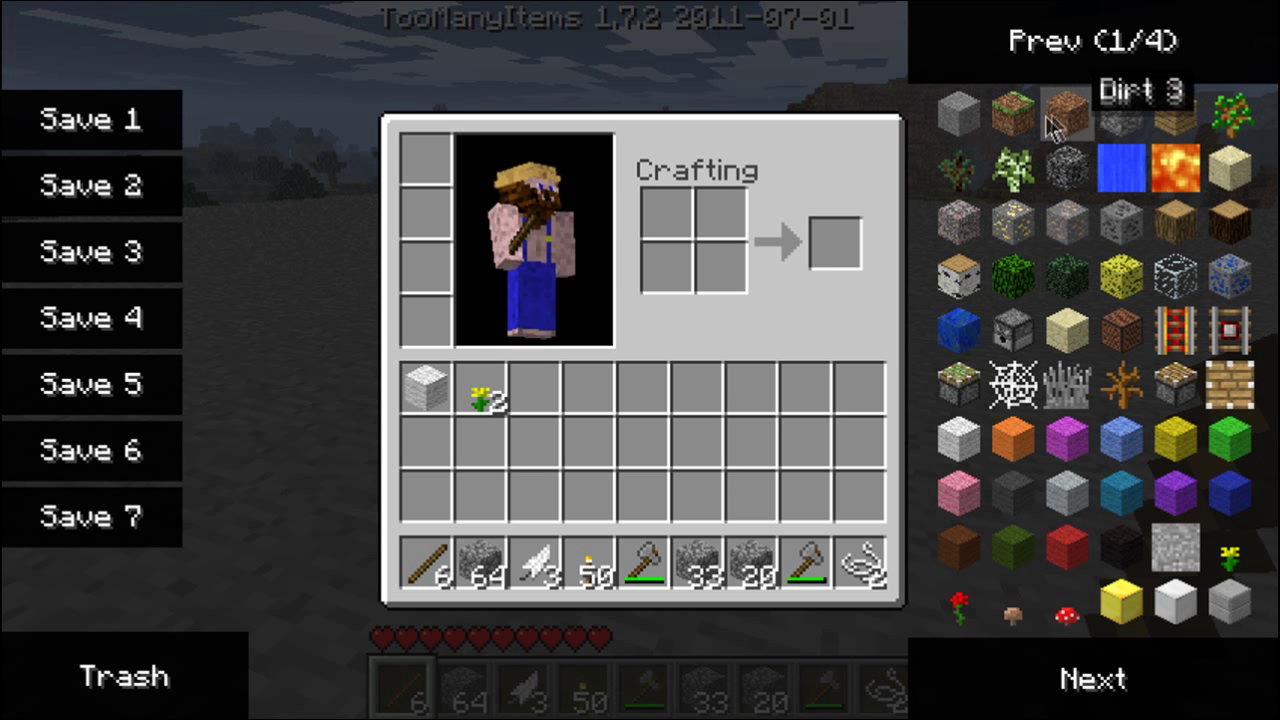
# Page forward through the TooManyItems catalogue to the last page and wrap back to the first.
pyautogui.click(1131, 700)
pyautogui.doubleClick(1131, 700)
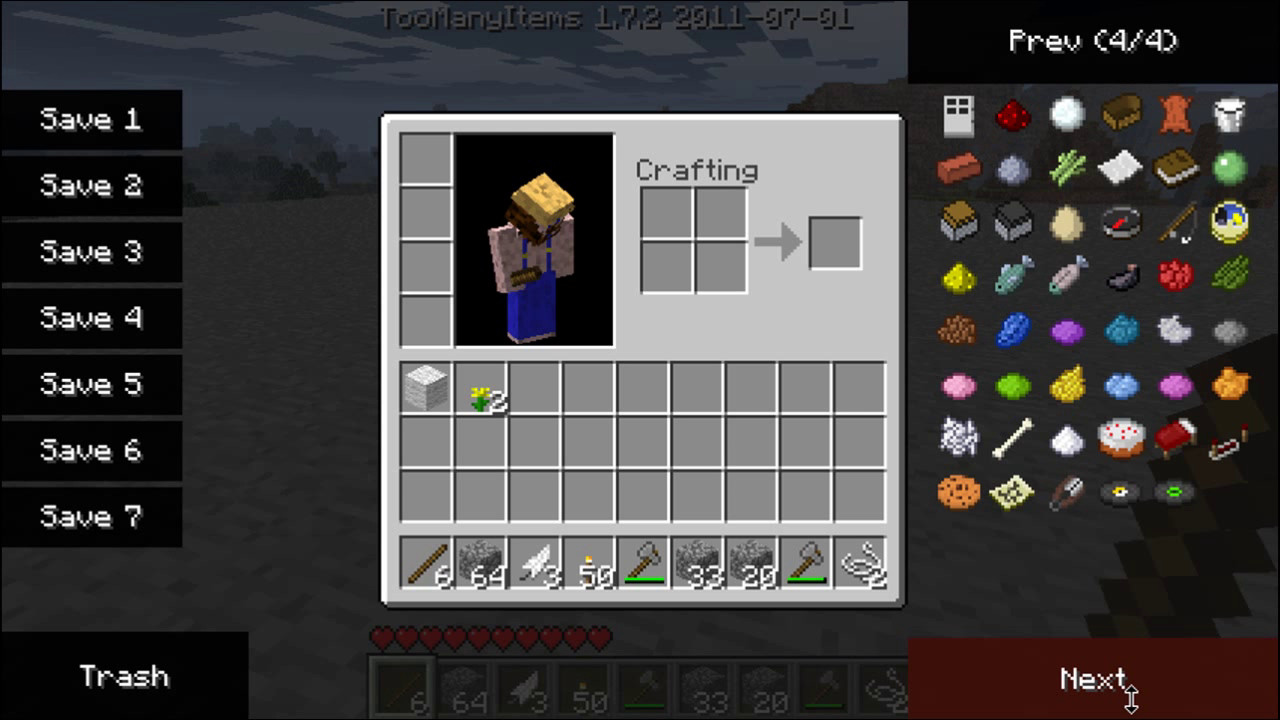
pyautogui.click(1131, 695)
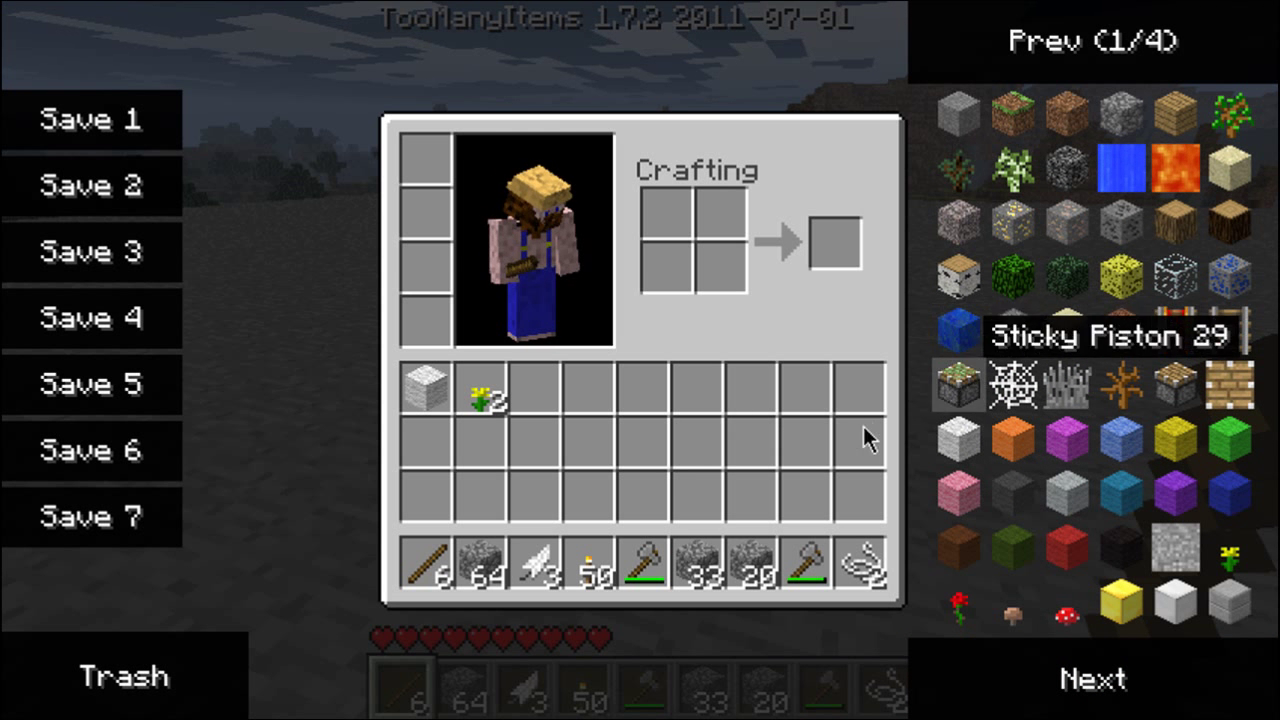
# Spawn a Sticky Piston stack and 64 Lapis Lazuli Ore into the inventory.
pyautogui.press('shift')
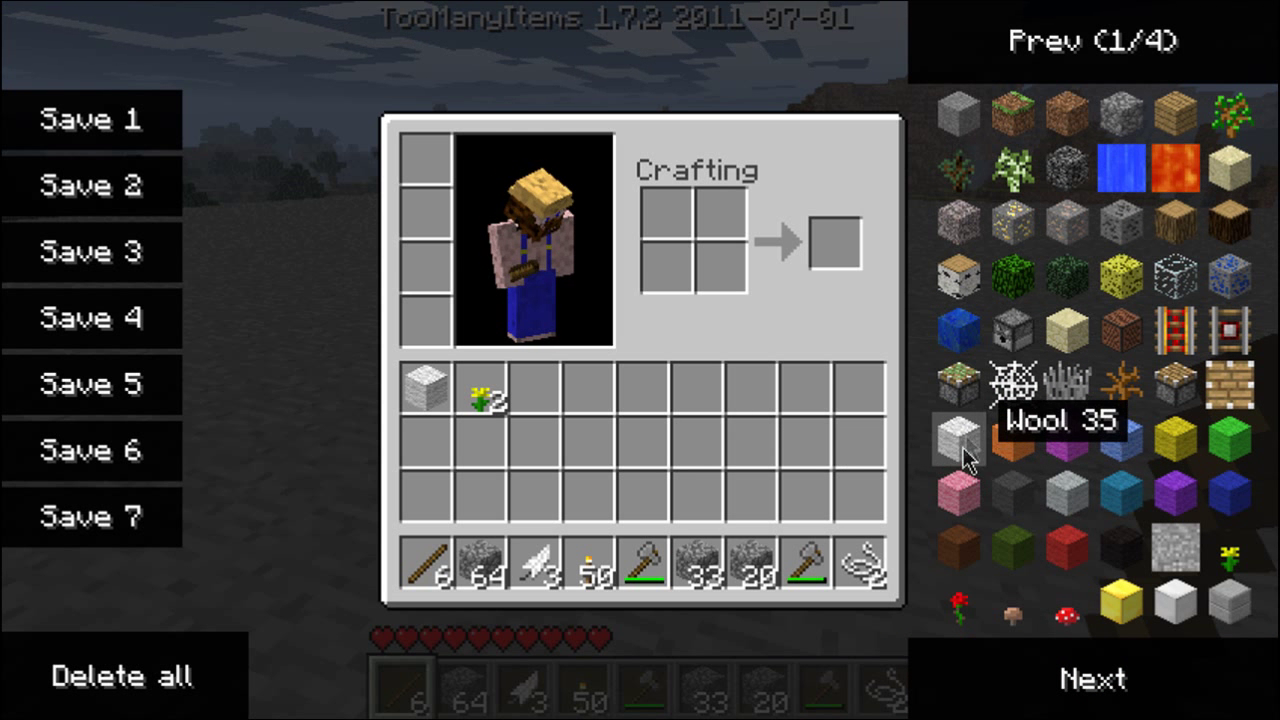
pyautogui.keyDown('shift'); pyautogui.click(967, 385); pyautogui.keyUp('shift')
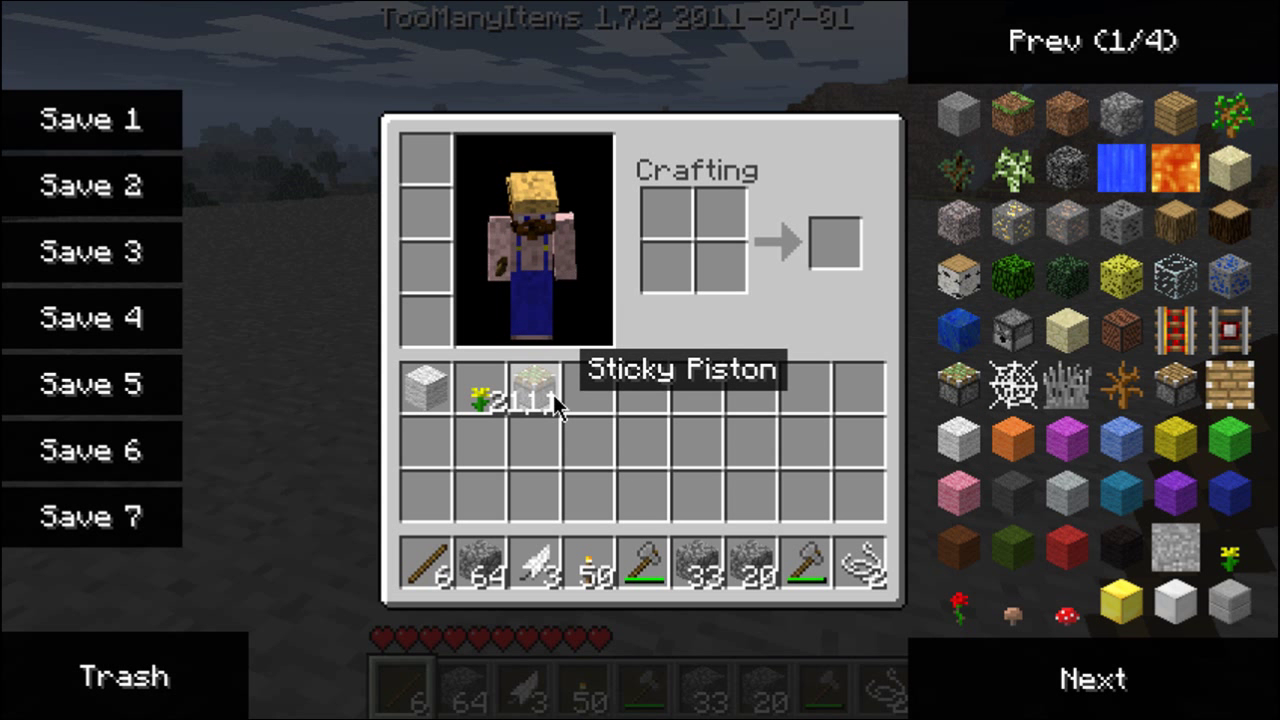
pyautogui.click(1228, 276)
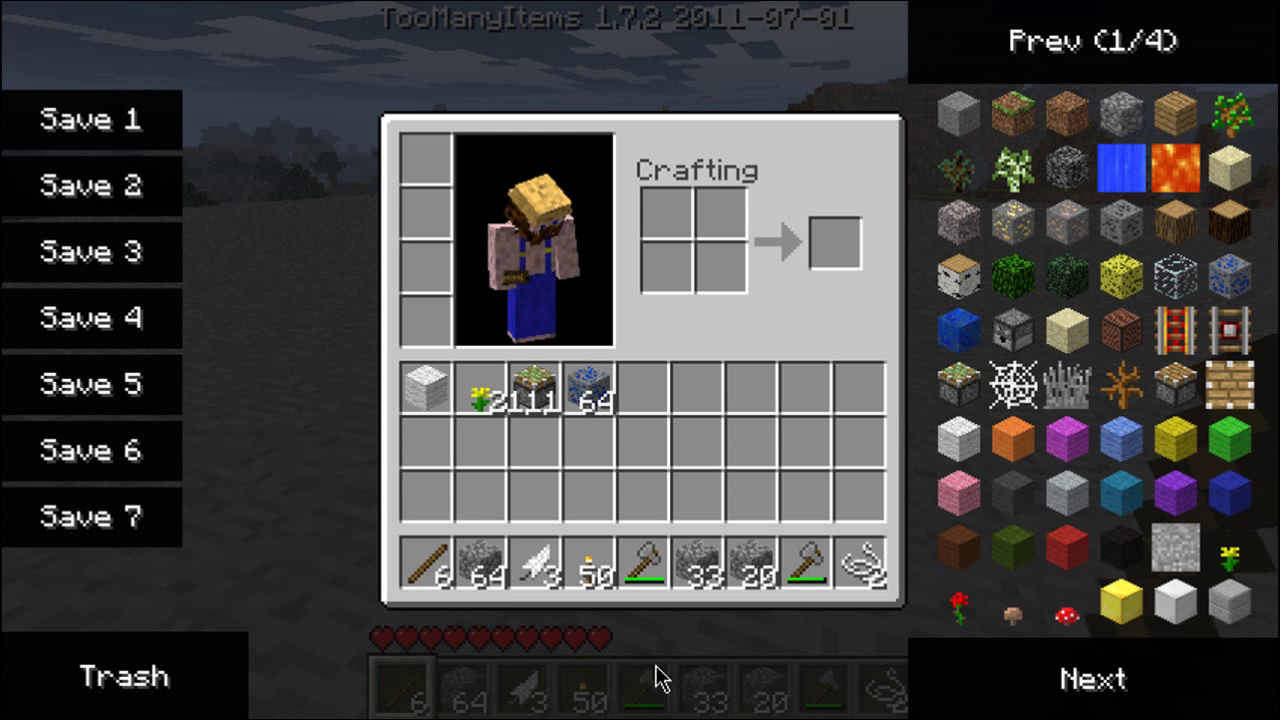
pyautogui.press('shift')
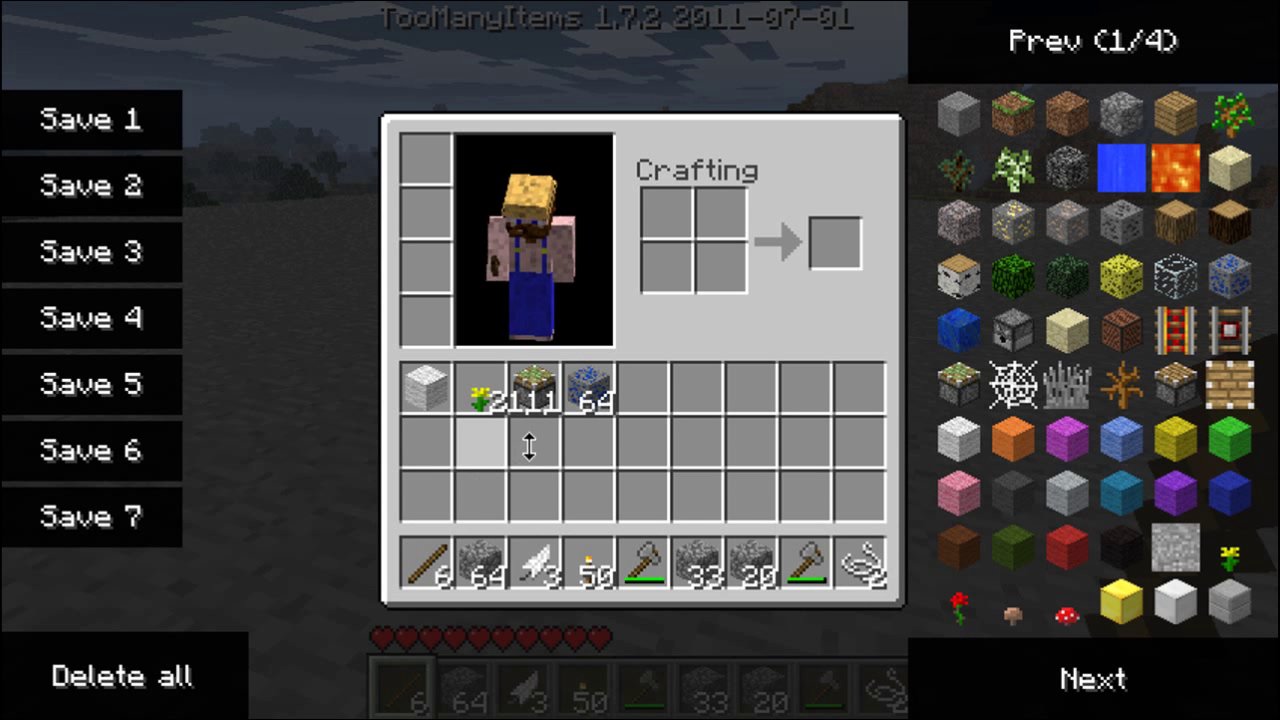
# Clear the inventory and fill the hotbar with 64 Leaves, Orange Wool and Light Blue Wool.
pyautogui.keyDown('shift'); pyautogui.click(140, 659); pyautogui.keyUp('shift')
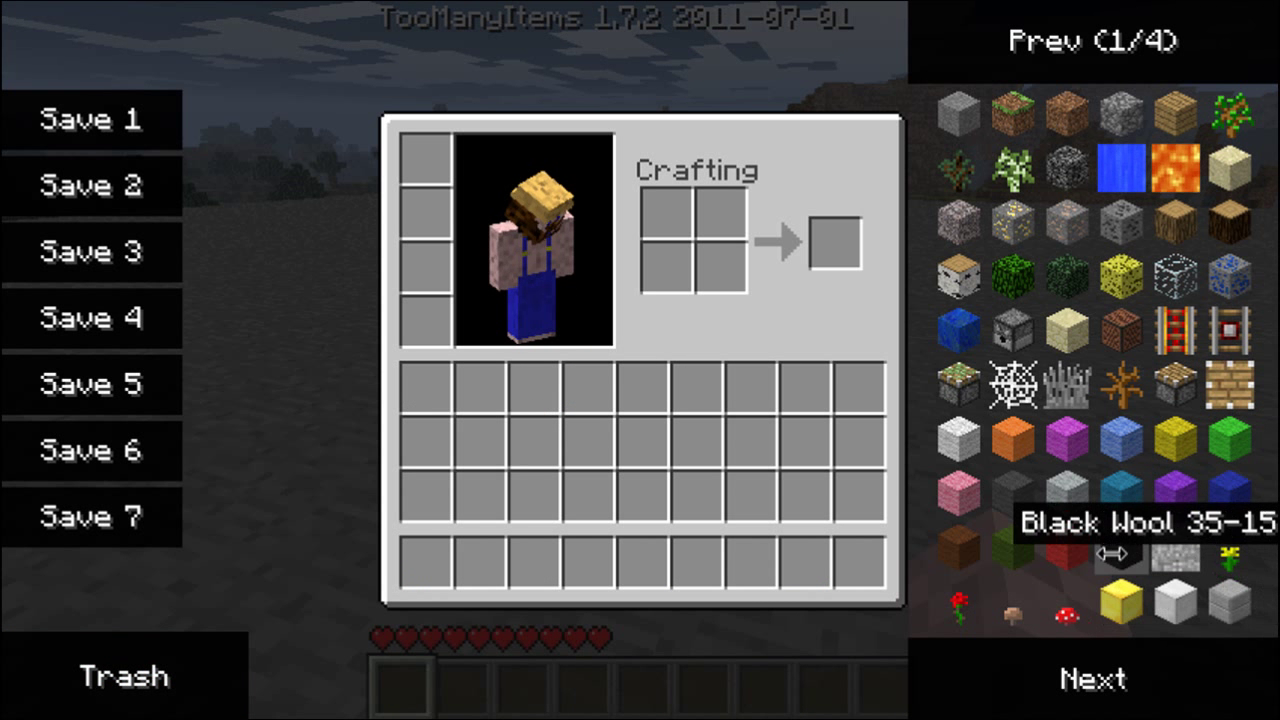
pyautogui.keyDown('shift'); pyautogui.click(1067, 547); pyautogui.keyUp('shift')
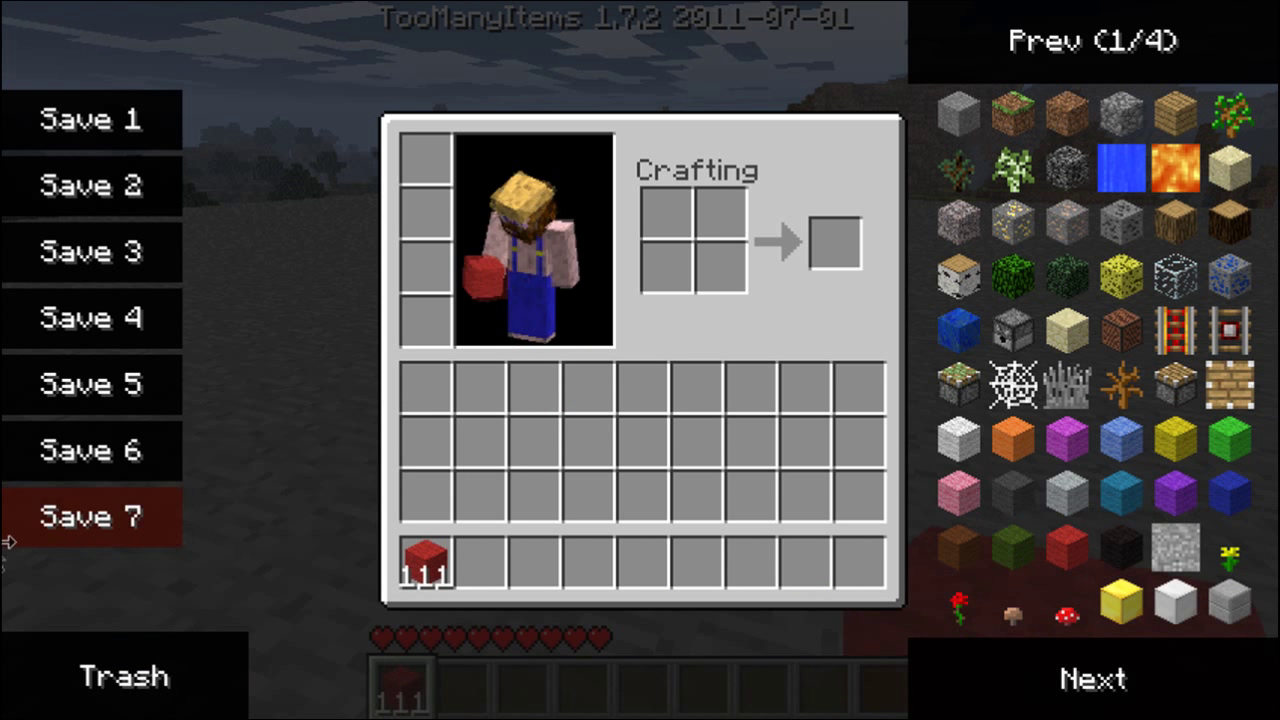
pyautogui.click(428, 562)
pyautogui.click(183, 682)
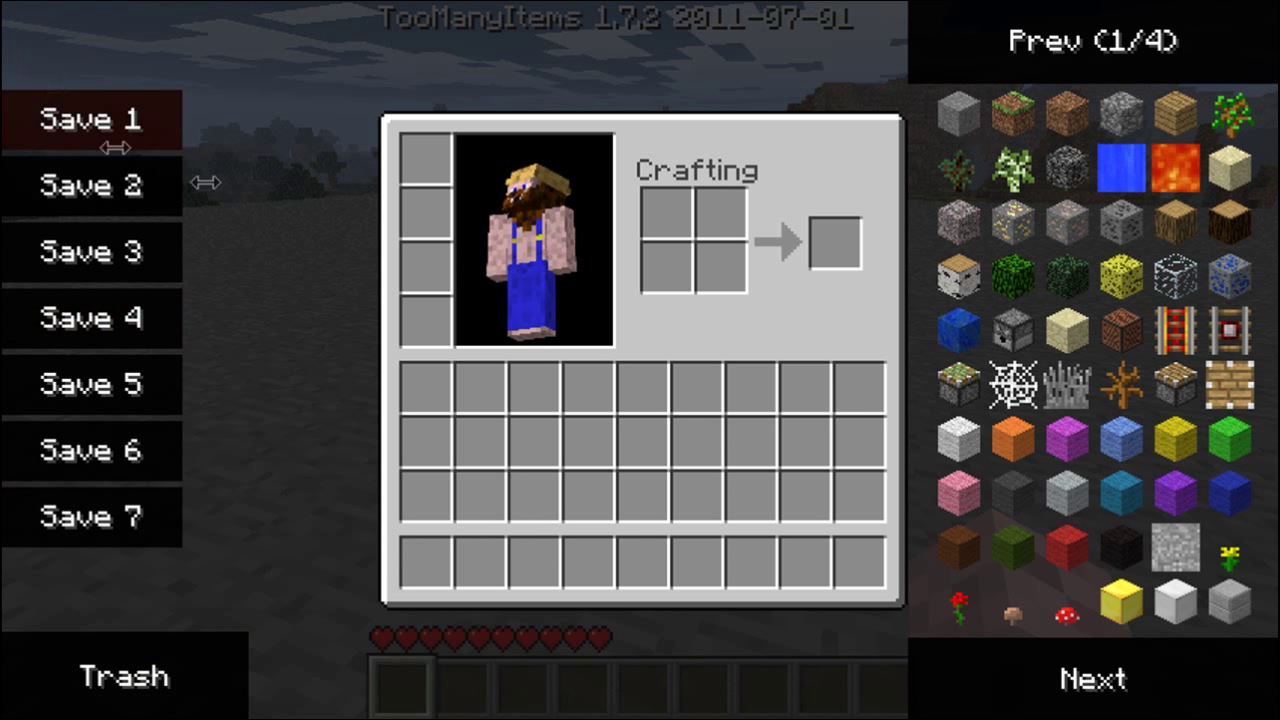
pyautogui.click(1067, 276)
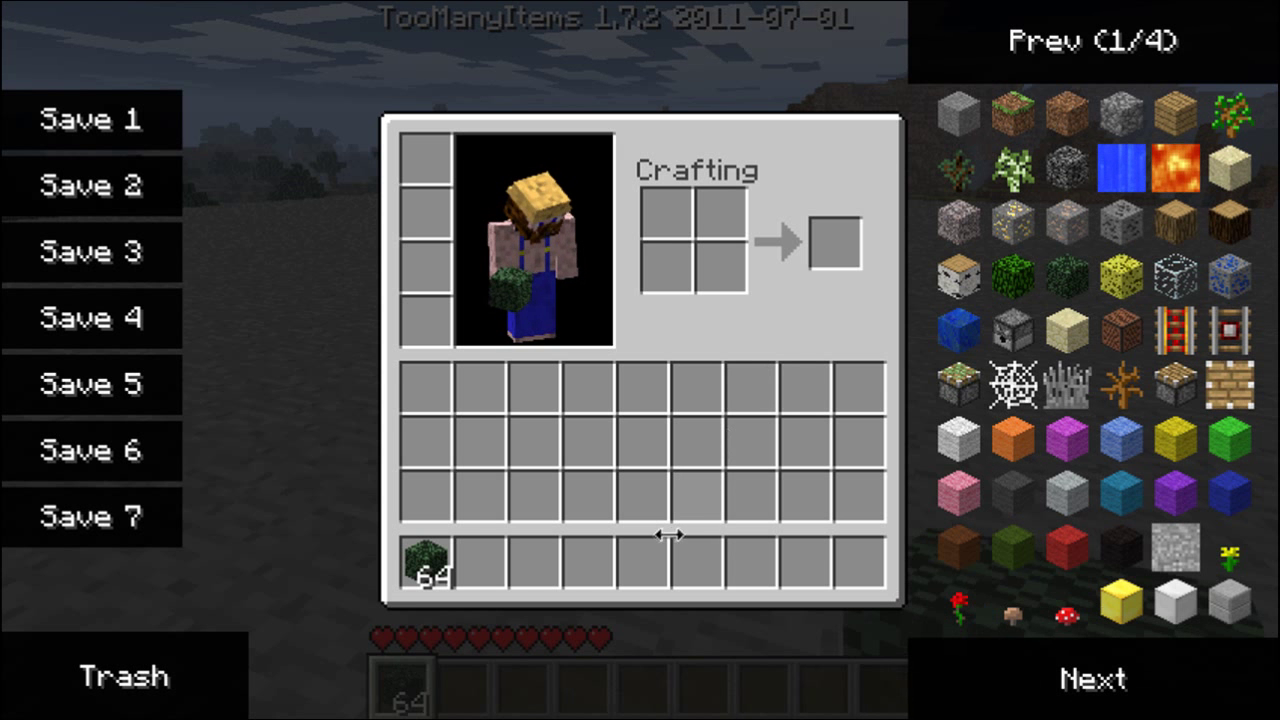
pyautogui.click(1013, 438)
pyautogui.click(1121, 438)
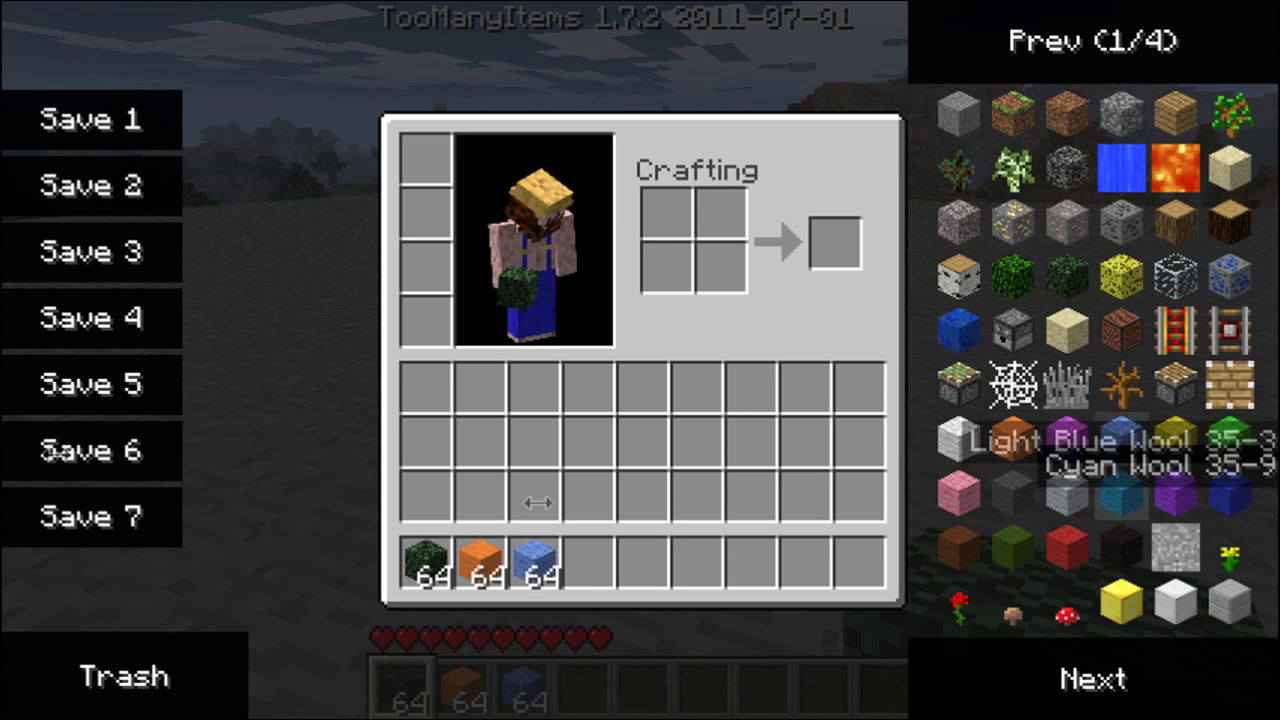
# Save the hotbar as loadout 1, clear it, reload slot 1, and close the inventory.
pyautogui.click(114, 120)
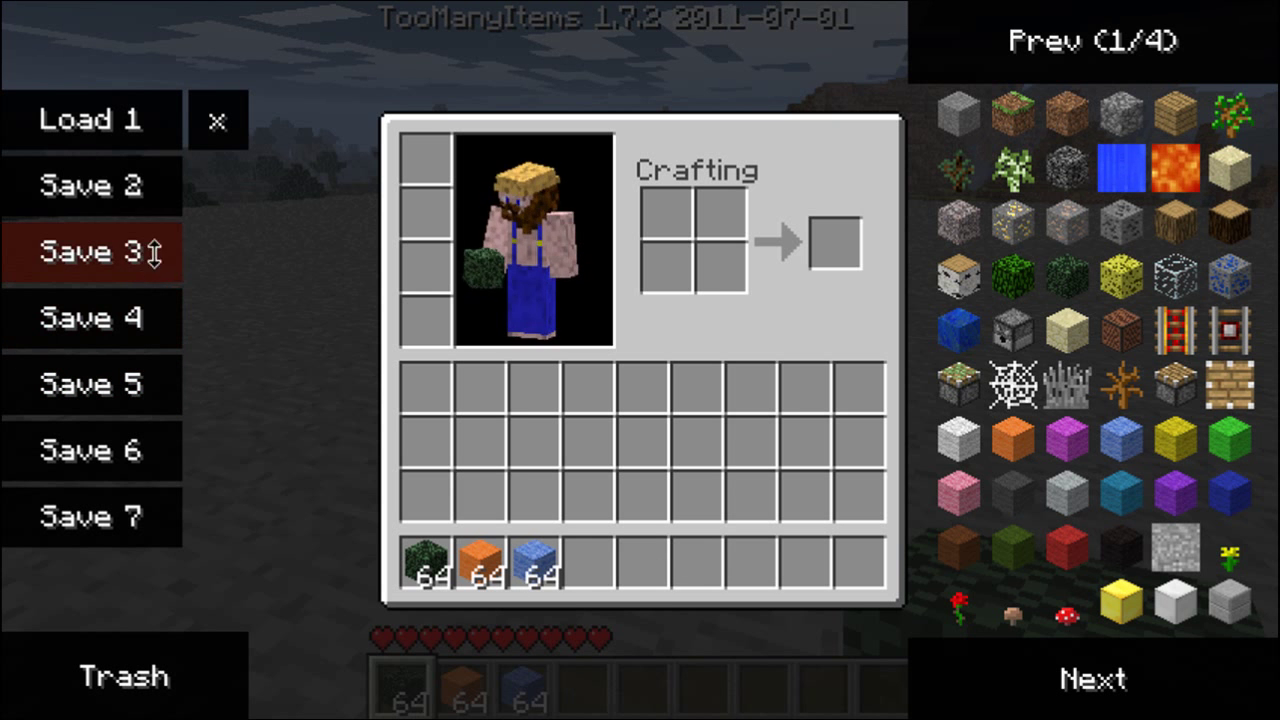
pyautogui.keyDown('shift'); pyautogui.click(200, 674); pyautogui.keyUp('shift')
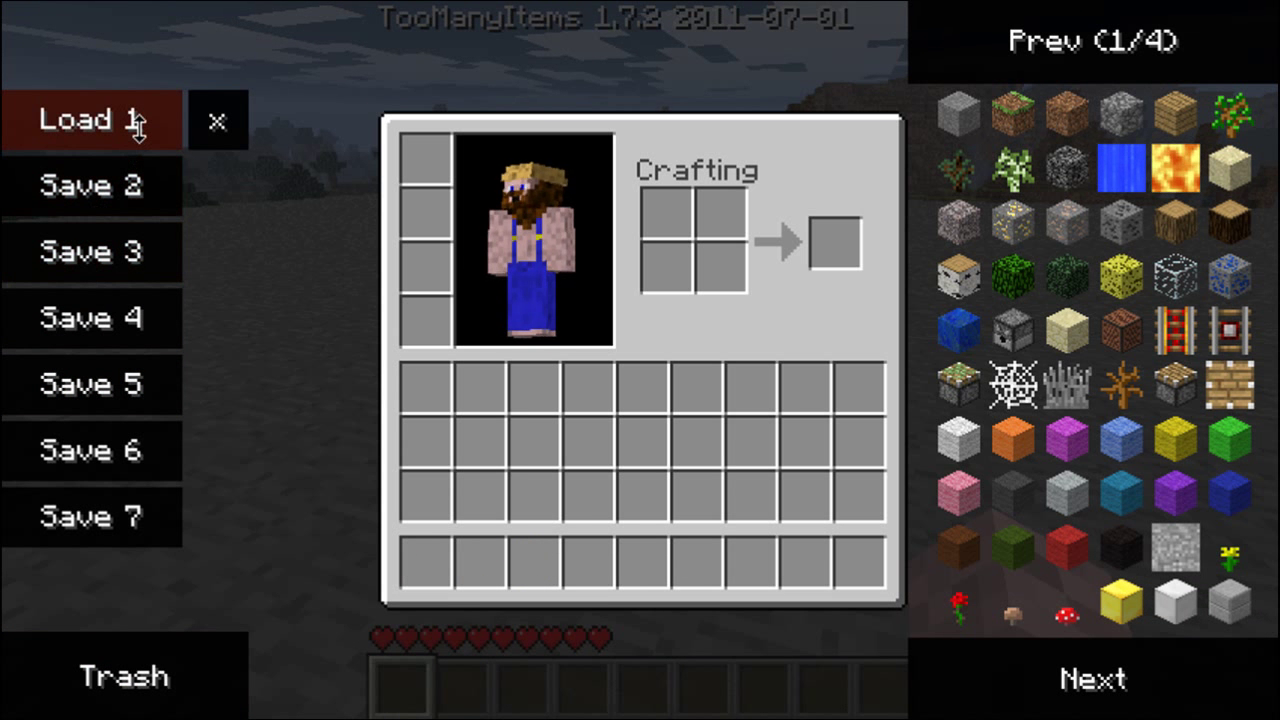
pyautogui.click(137, 122)
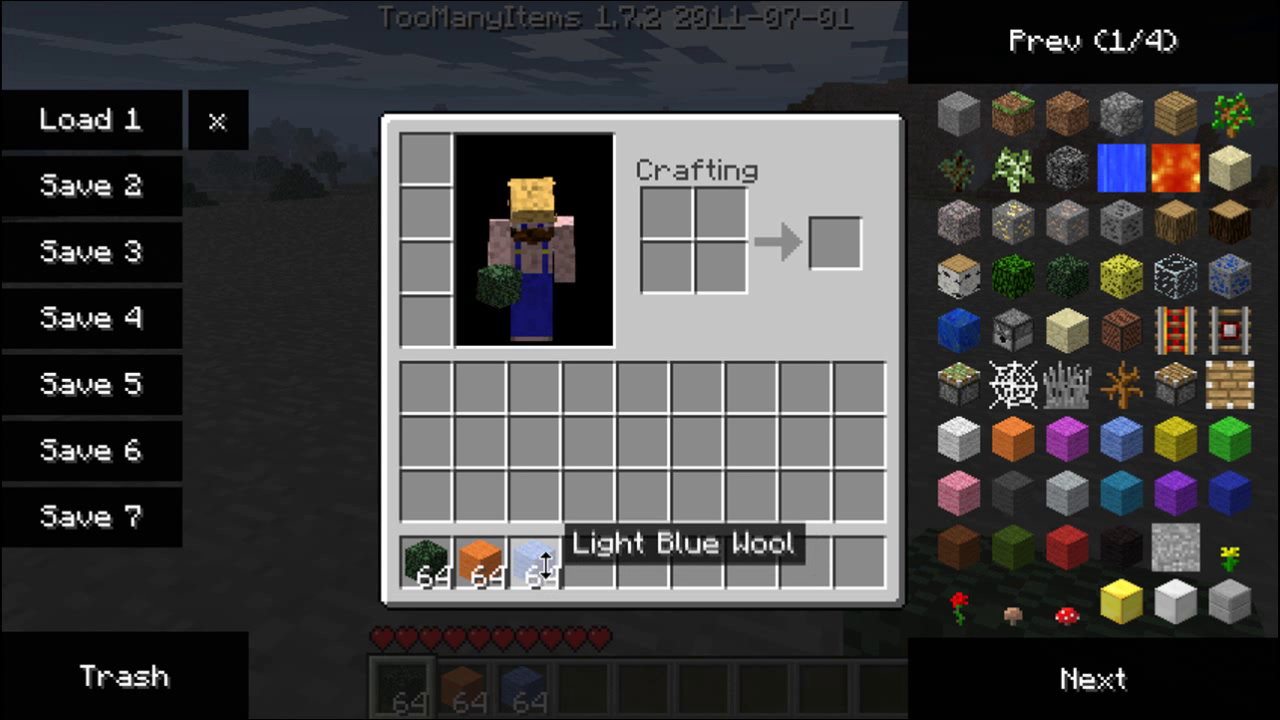
pyautogui.press('e')
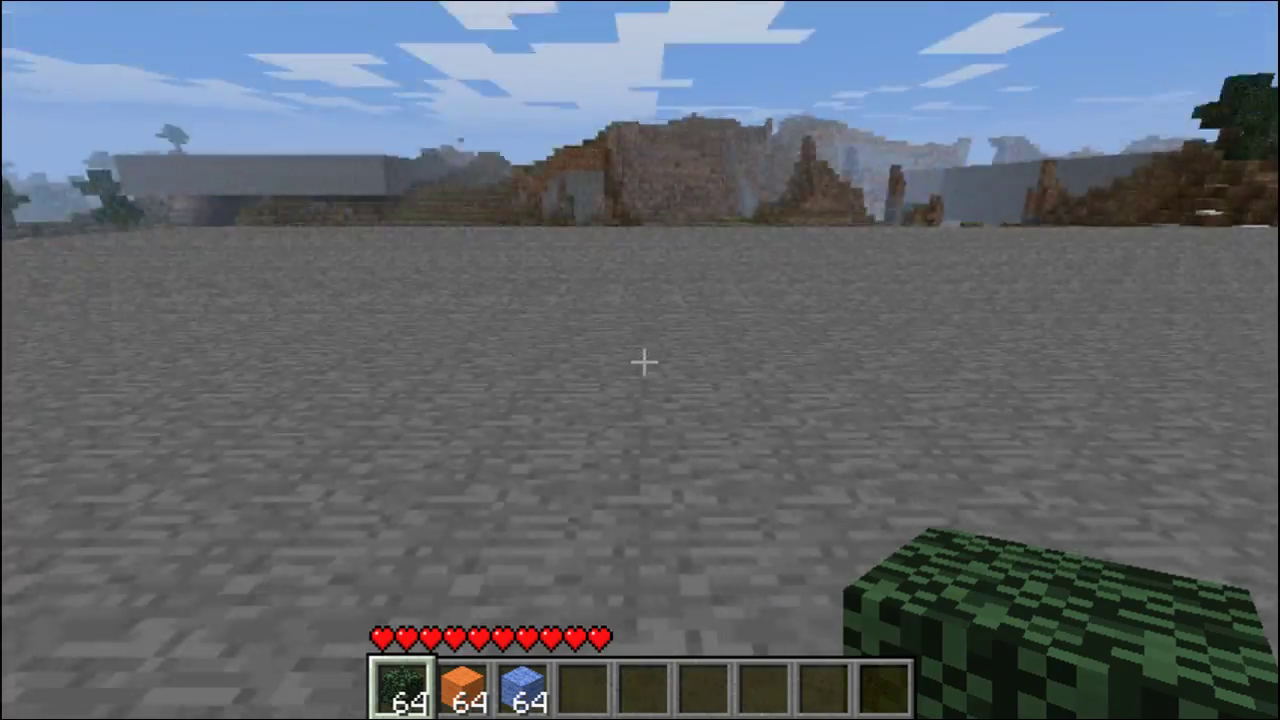